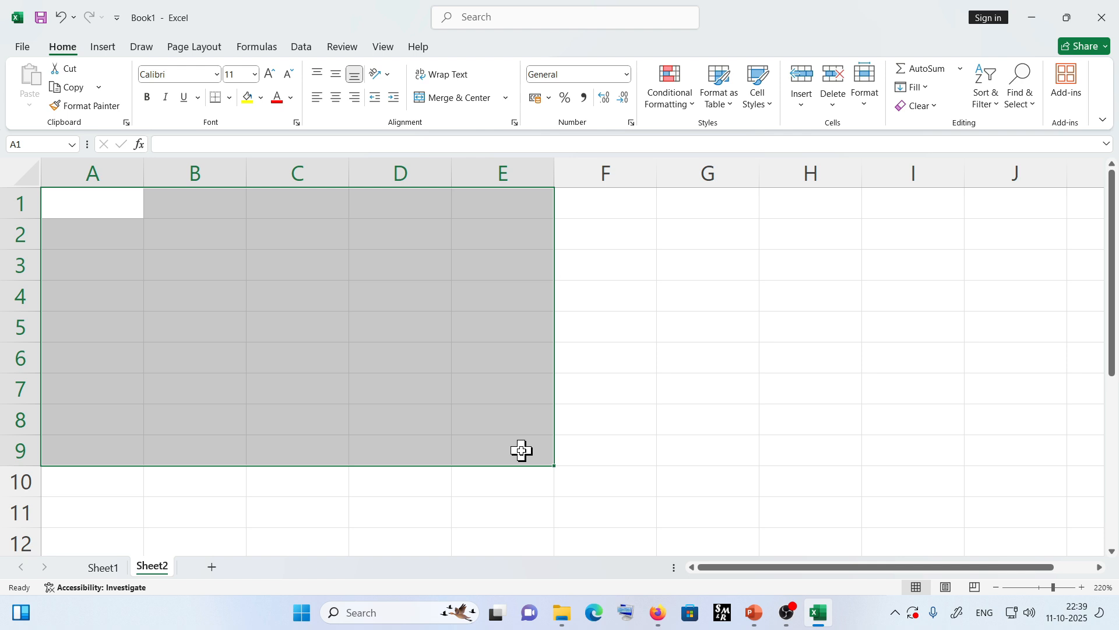
Fill the range A1:E9 with random whole numbers using =RANDBETWEEN(10,100)
{"action": "type", "text": "=rand"}
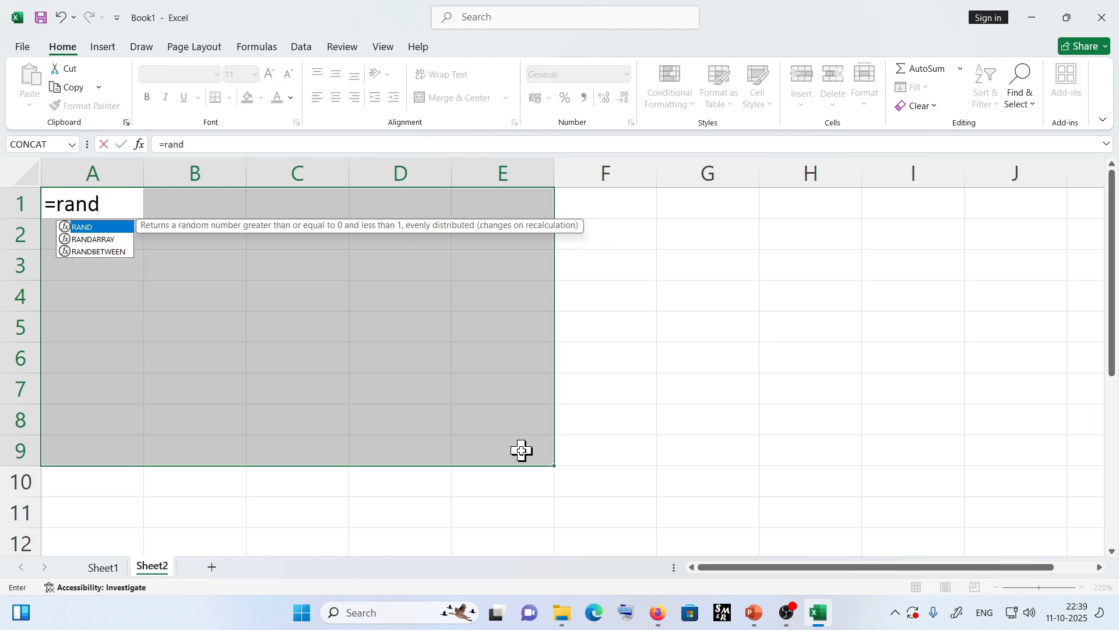
{"action": "key", "text": "Down"}
{"action": "key", "text": "Down"}
{"action": "key", "text": "Tab"}
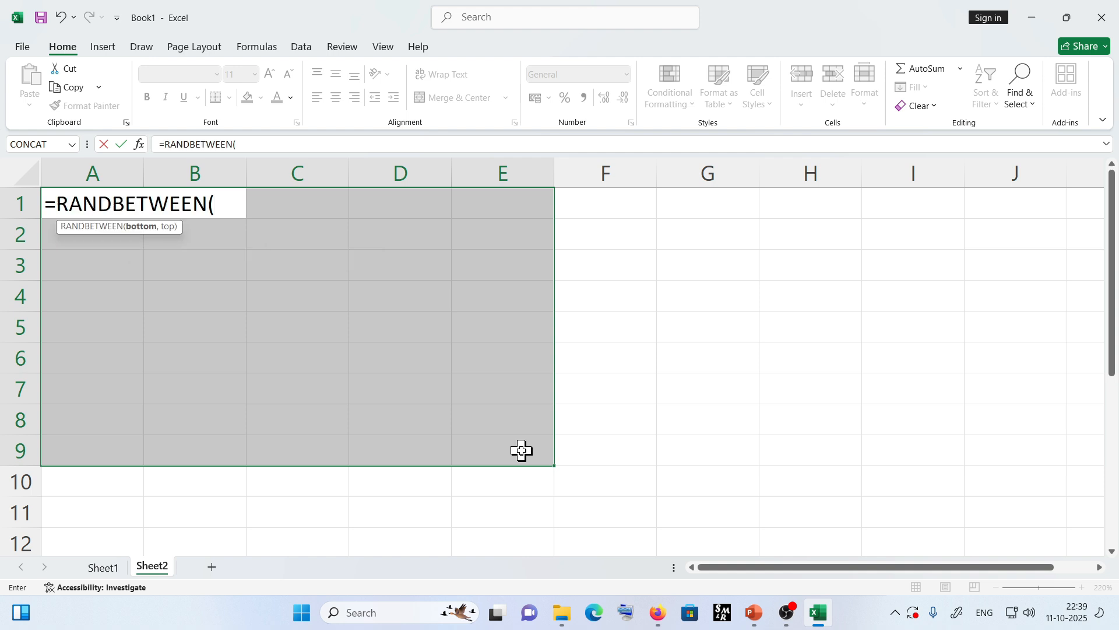
{"action": "type", "text": "10,100"}
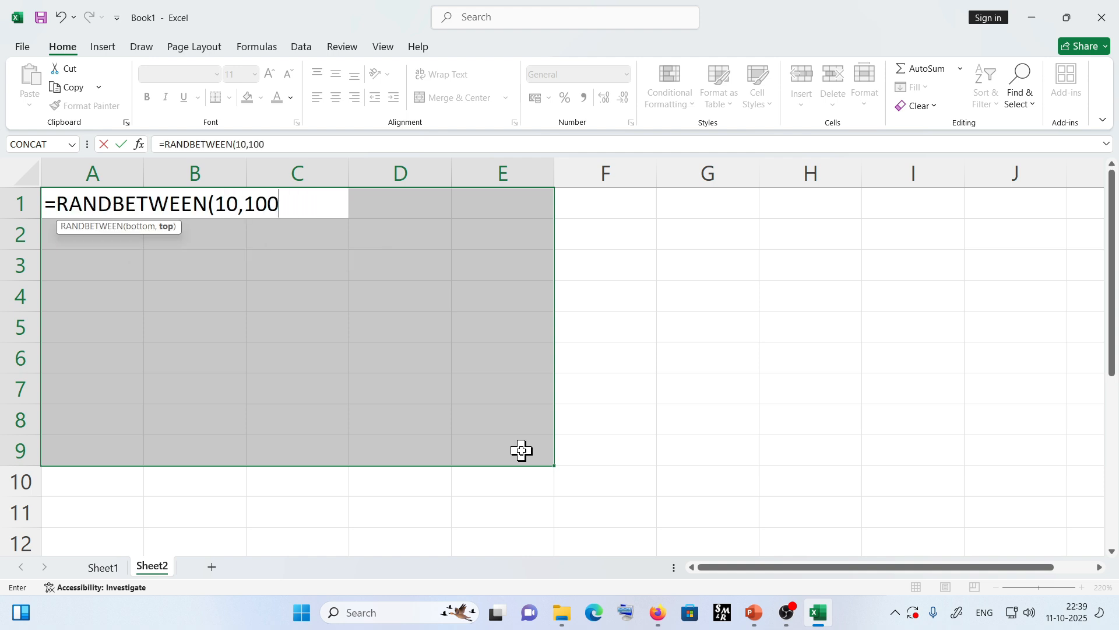
{"action": "type", "text": ")"}
{"action": "key", "text": "ctrl+Return"}
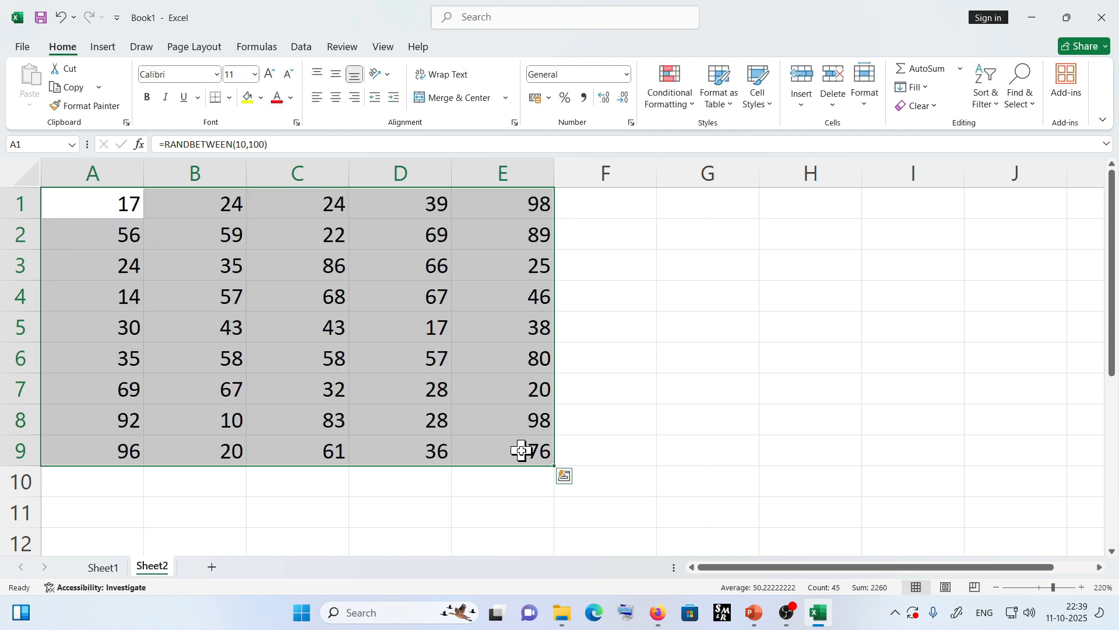
Enter 8 in cell G6 to trigger a recalculation of the random numbers, and clear the cell again
{"action": "left_click", "coordinate": [717, 359]}
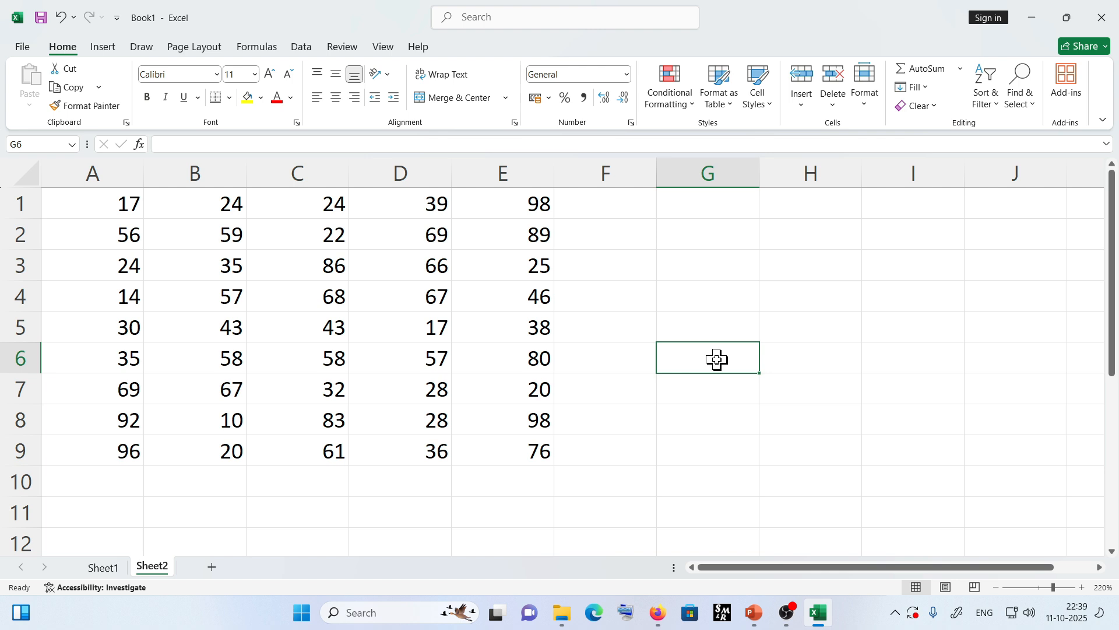
{"action": "type", "text": "8"}
{"action": "key", "text": "BackSpace"}
{"action": "type", "text": "8"}
{"action": "key", "text": "Return"}
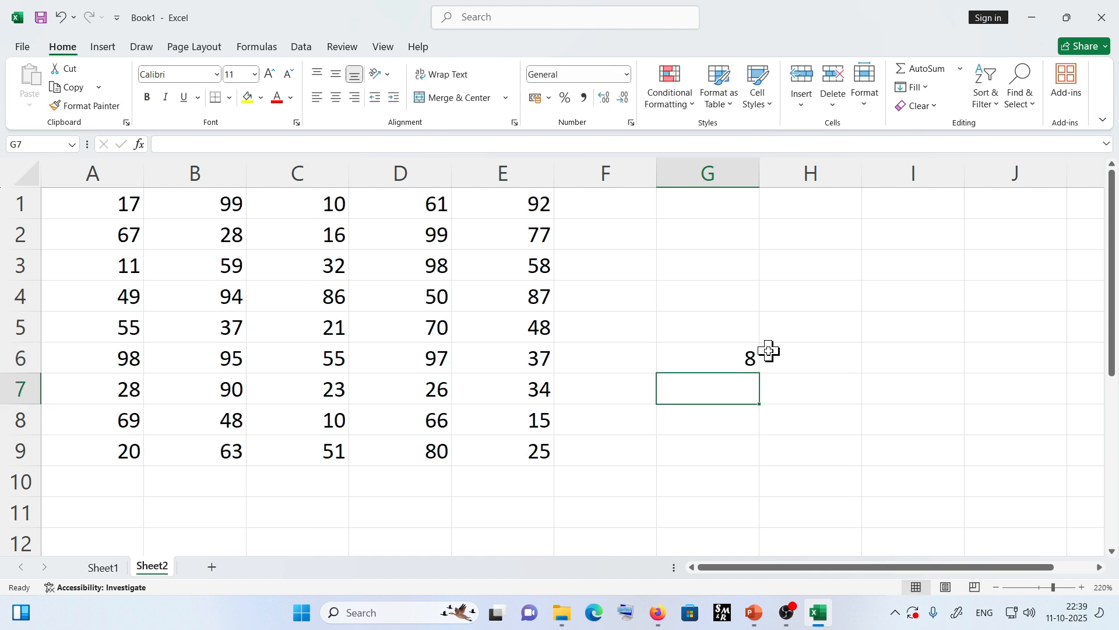
{"action": "left_click", "coordinate": [726, 357]}
{"action": "key", "text": "Delete"}
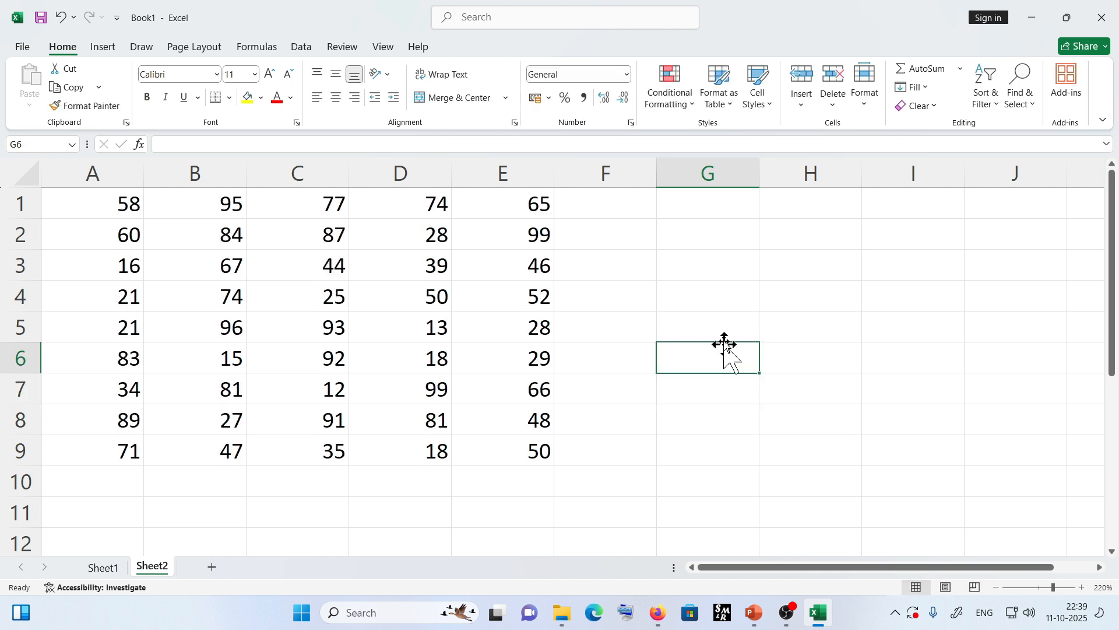
Replace the formulas in A1:E9 with static numbers by copying the range and pasting it in place as values
{"action": "left_click_drag", "start_coordinate": [95, 200], "coordinate": [497, 446]}
{"action": "left_click", "coordinate": [70, 87]}
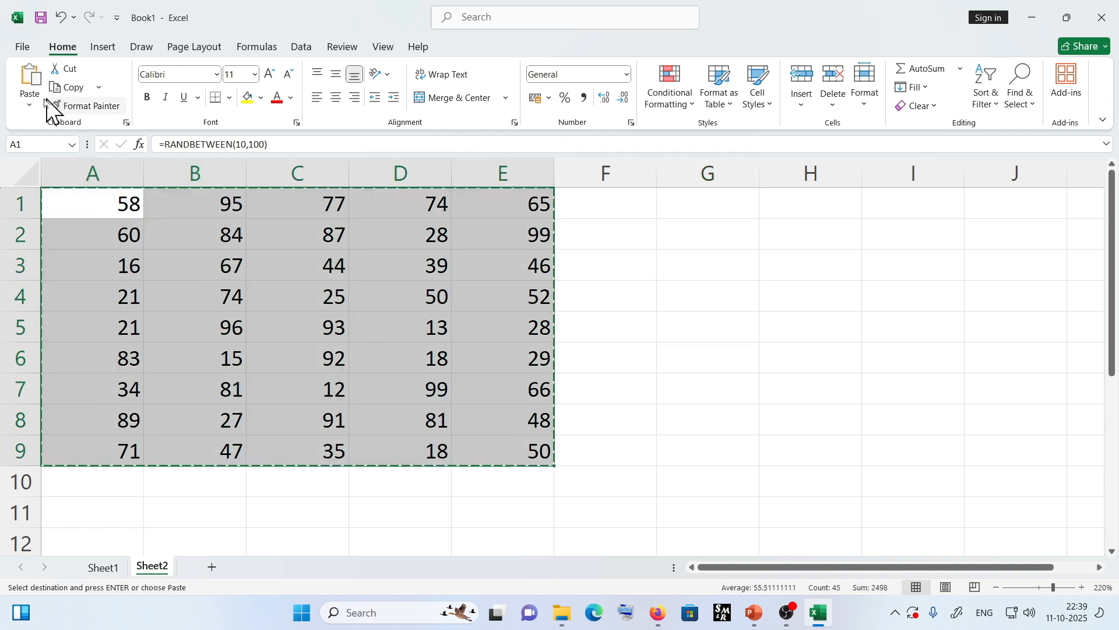
{"action": "left_click", "coordinate": [29, 105]}
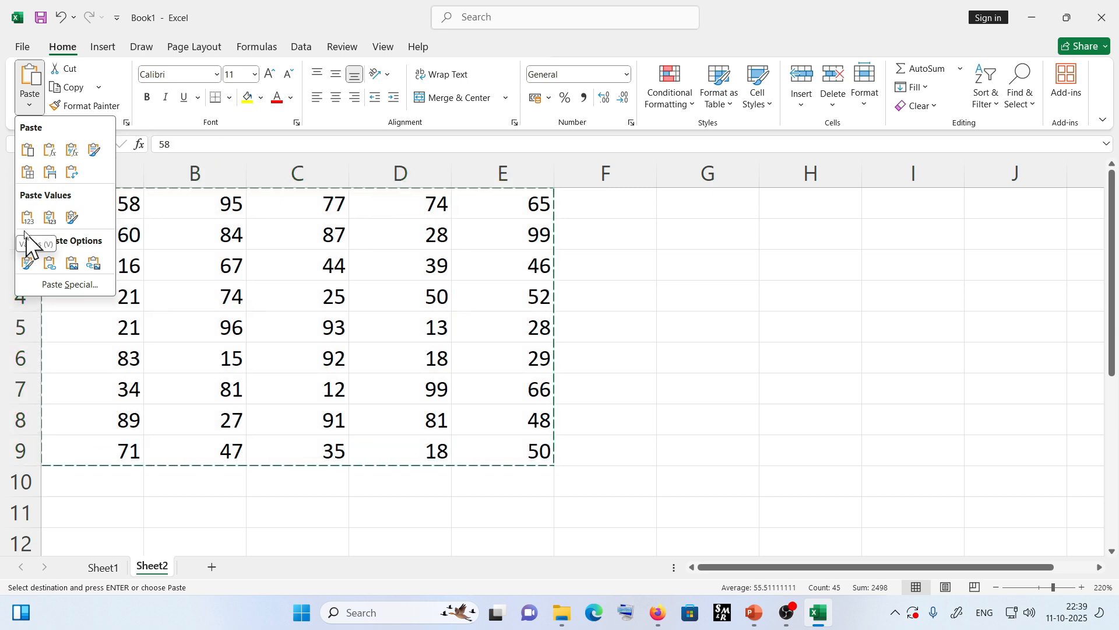
{"action": "left_click", "coordinate": [25, 219]}
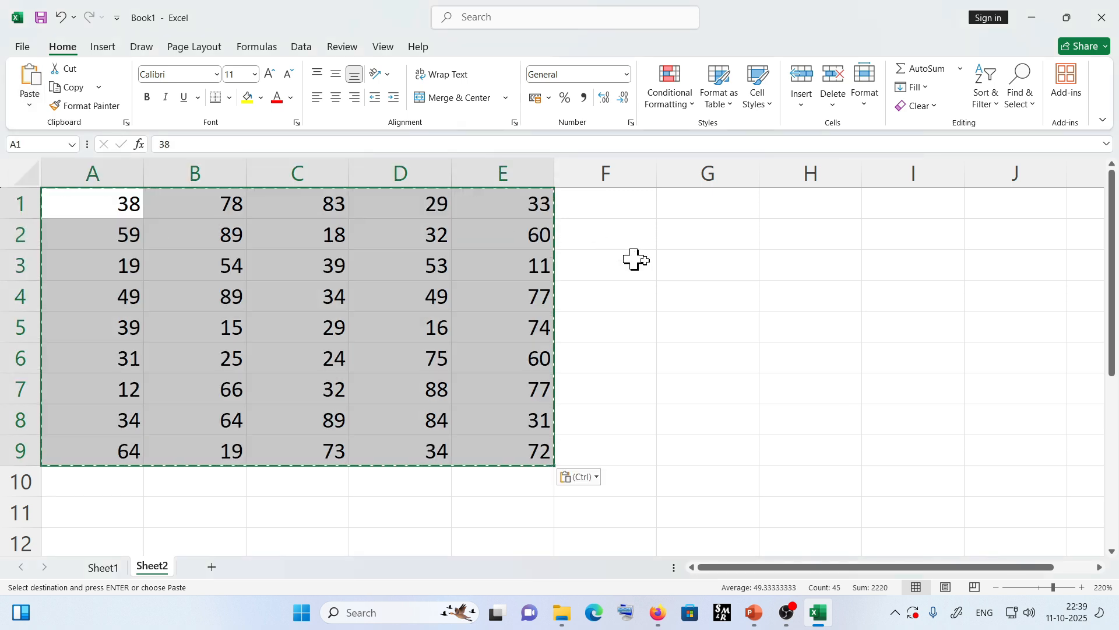
Enter 89 in cell H4 to test whether the pasted numbers stay fixed, and clear the cell again
{"action": "left_click", "coordinate": [823, 287]}
{"action": "type", "text": "89"}
{"action": "key", "text": "Return"}
{"action": "left_click", "coordinate": [817, 293]}
{"action": "key", "text": "Delete"}
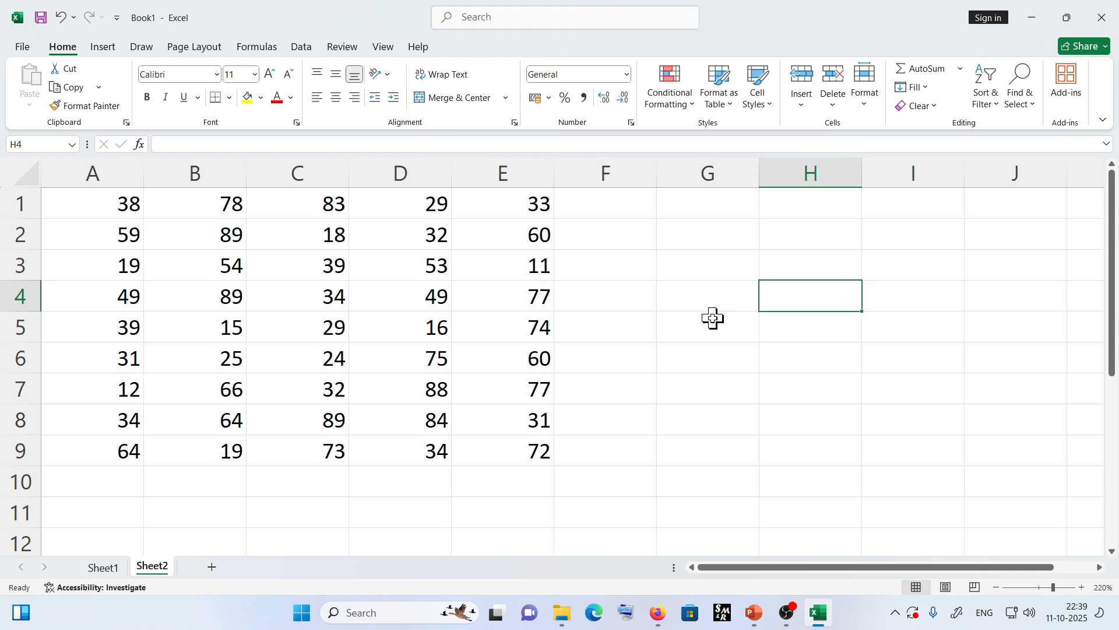
Clear cells B4, C5, D7, E3, E7 and A5 to create blanks in the number table
{"action": "left_click", "coordinate": [231, 304]}
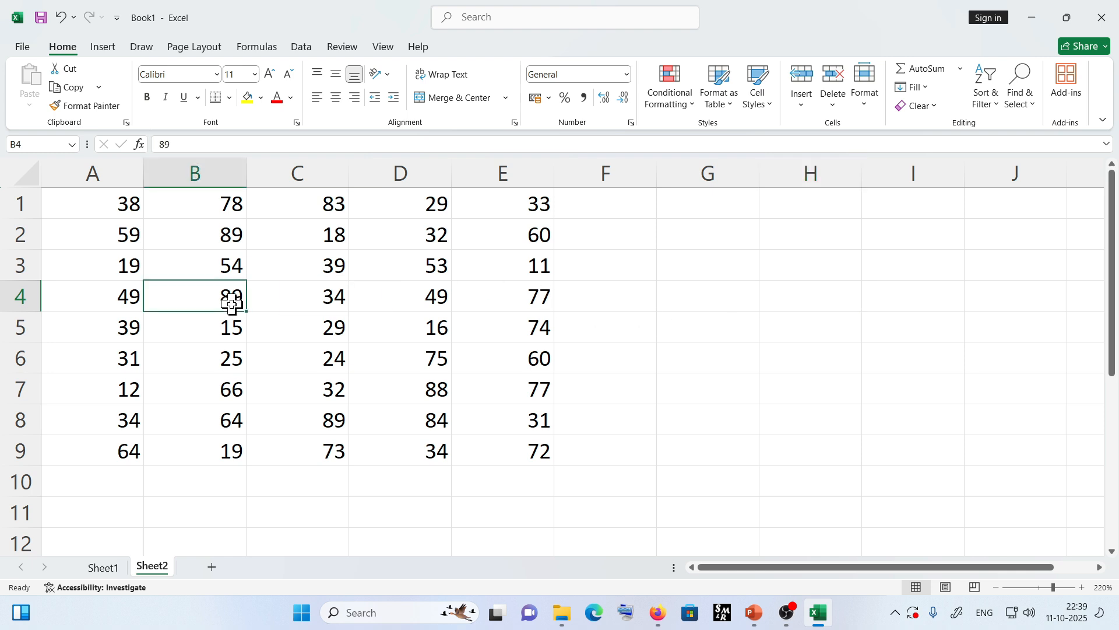
{"action": "key", "text": "Delete"}
{"action": "left_click", "coordinate": [327, 331]}
{"action": "key", "text": "Delete"}
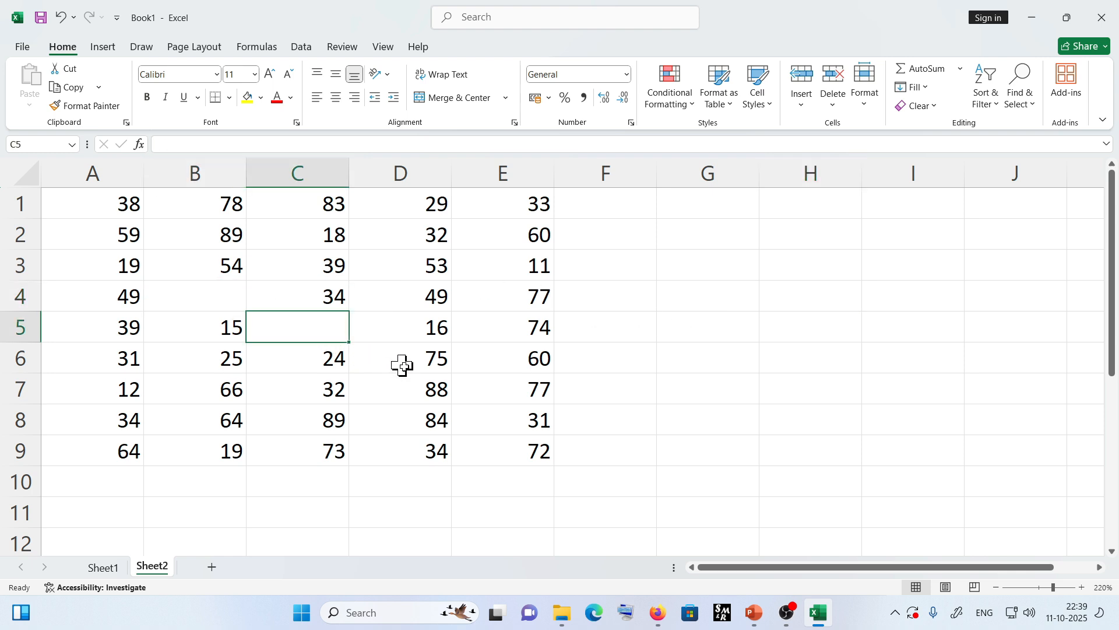
{"action": "left_click", "coordinate": [423, 380]}
{"action": "key", "text": "Delete"}
{"action": "left_click", "coordinate": [524, 265]}
{"action": "key", "text": "Delete"}
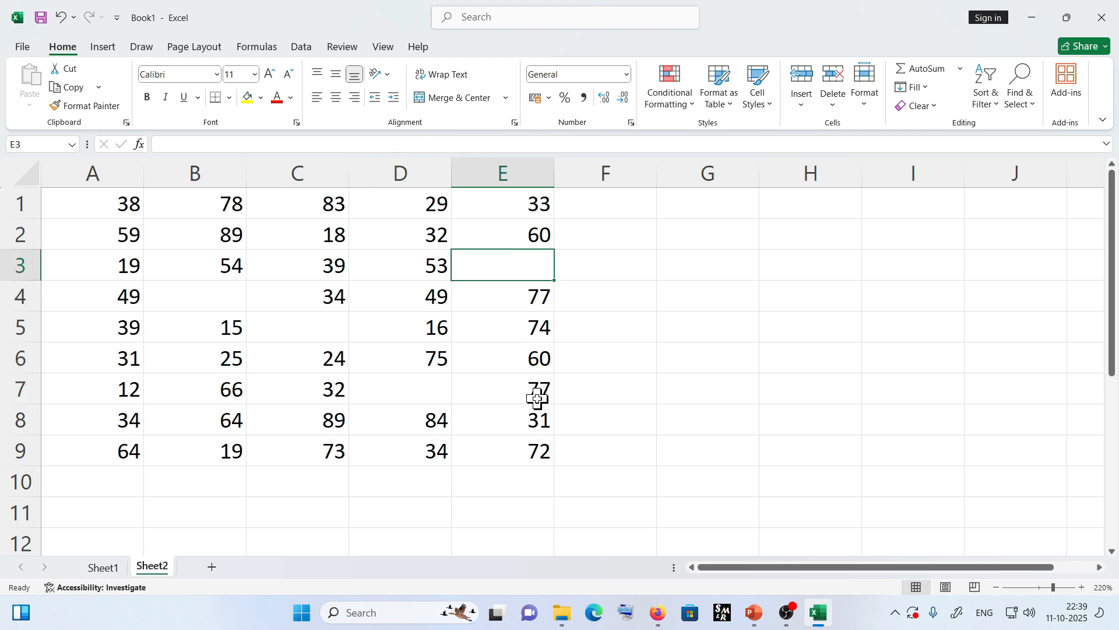
{"action": "left_click", "coordinate": [545, 398]}
{"action": "key", "text": "Delete"}
{"action": "left_click", "coordinate": [687, 376]}
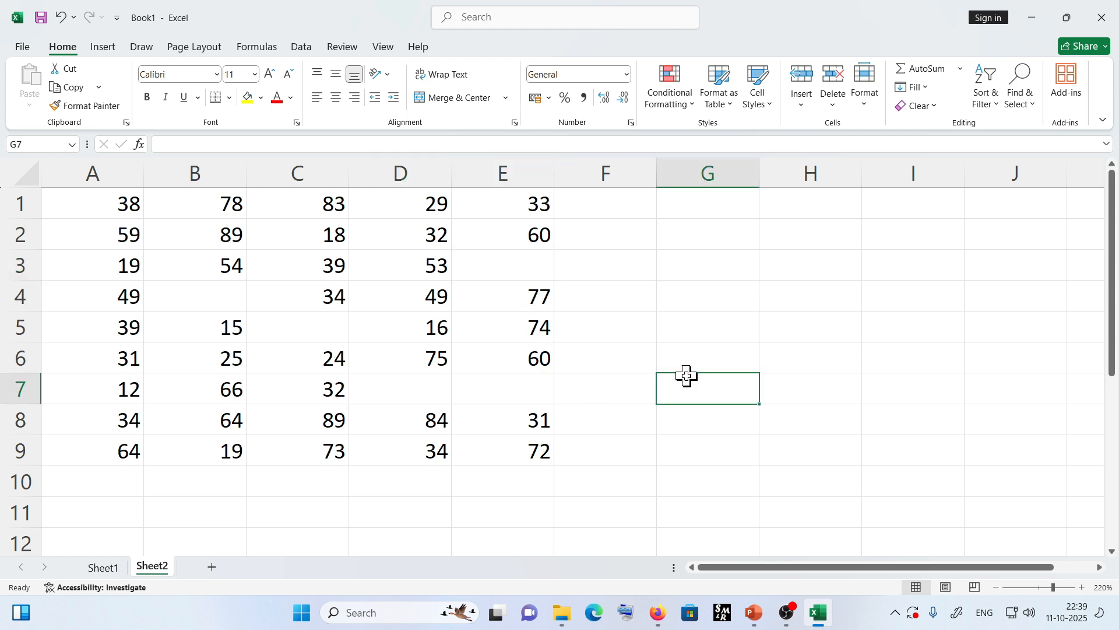
{"action": "left_click", "coordinate": [75, 331]}
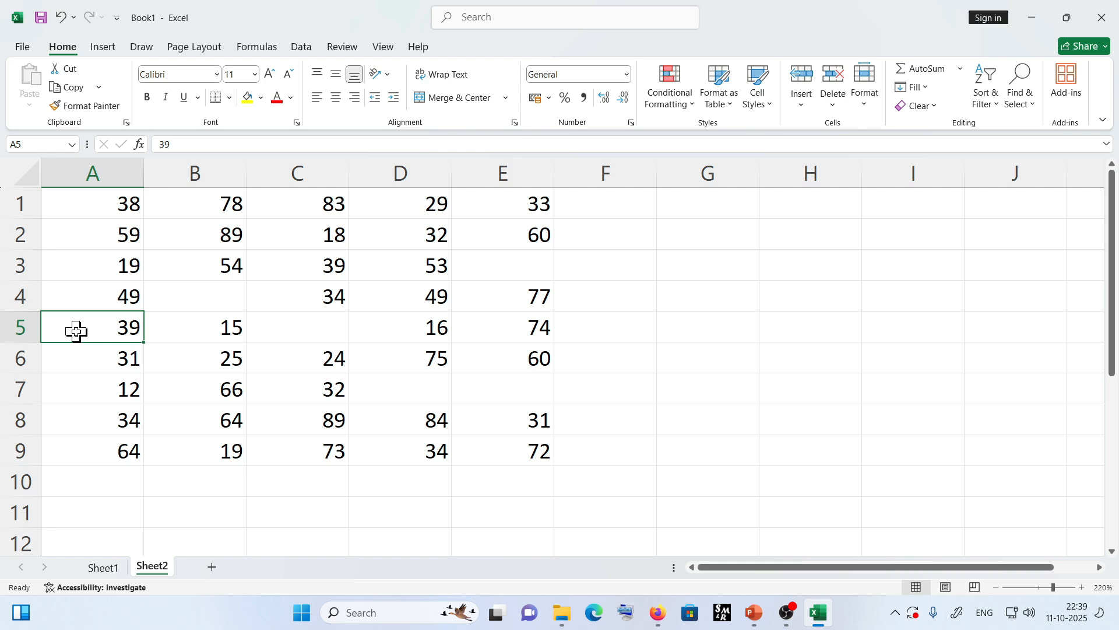
{"action": "key", "text": "Delete"}
{"action": "left_click", "coordinate": [210, 478]}
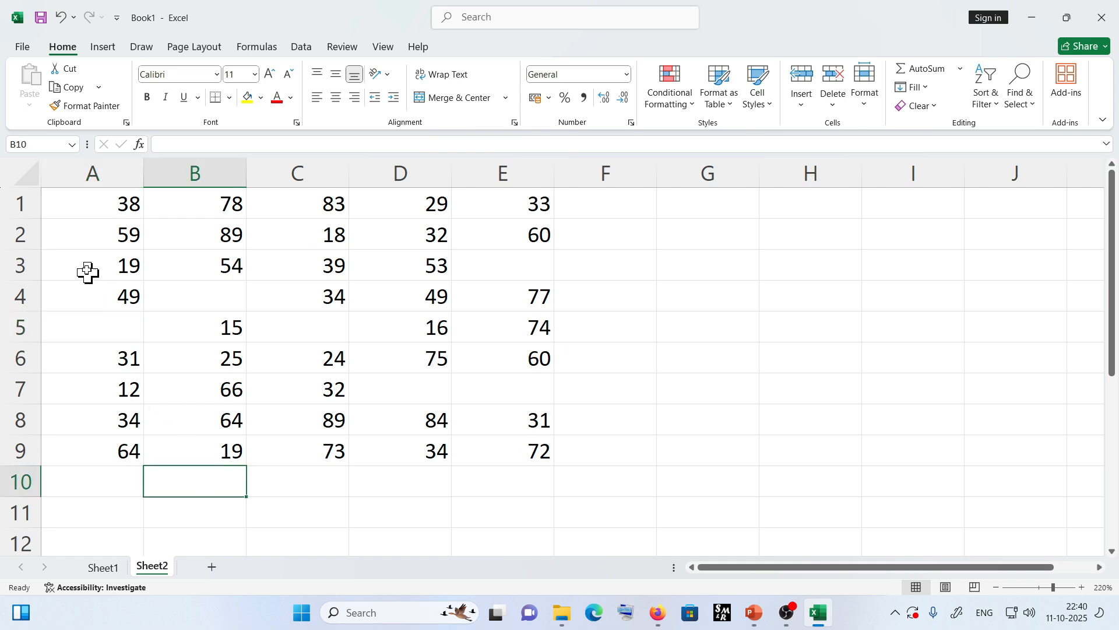
Create a formula-based conditional formatting rule for A1:E9 with the formula =isblank(a1)
{"action": "left_click", "coordinate": [114, 207]}
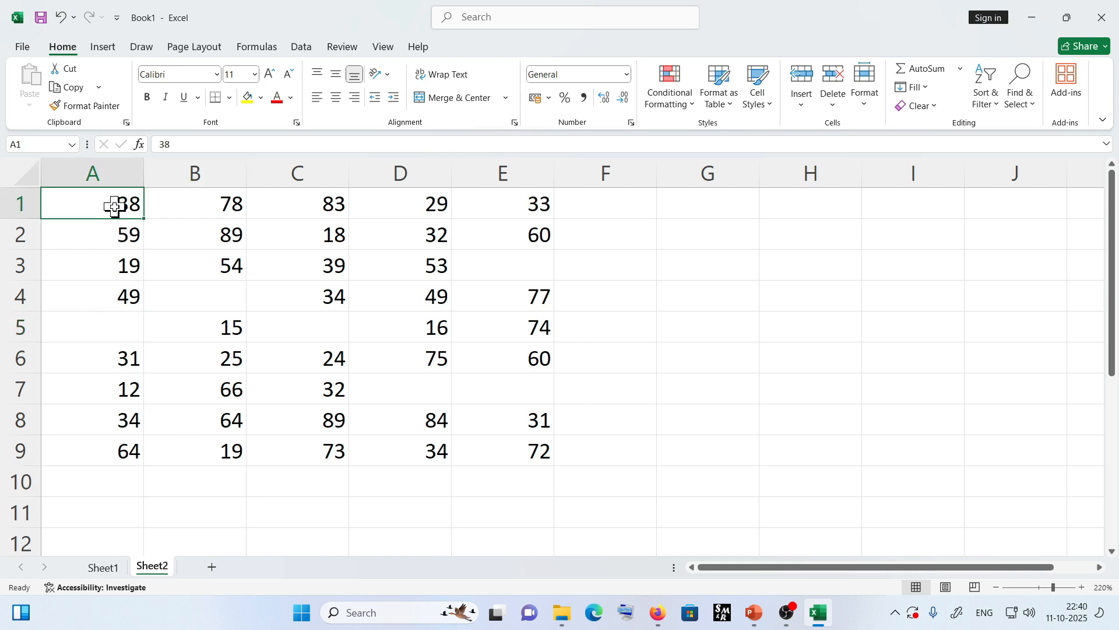
{"action": "left_click_drag", "start_coordinate": [114, 207], "coordinate": [525, 445]}
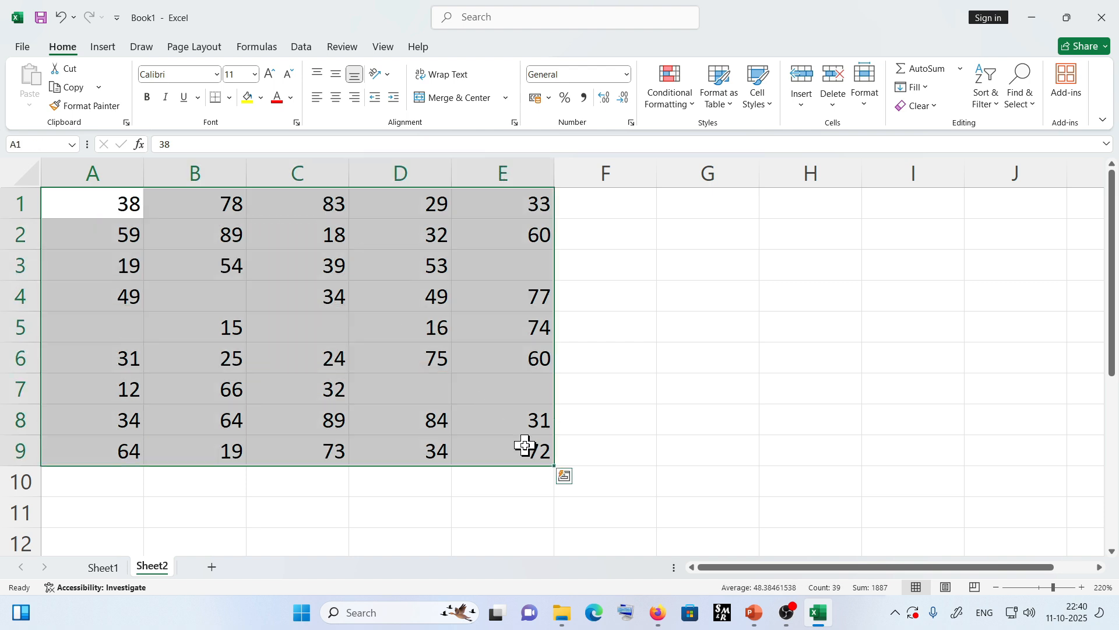
{"action": "left_click", "coordinate": [675, 105]}
{"action": "left_click", "coordinate": [692, 280]}
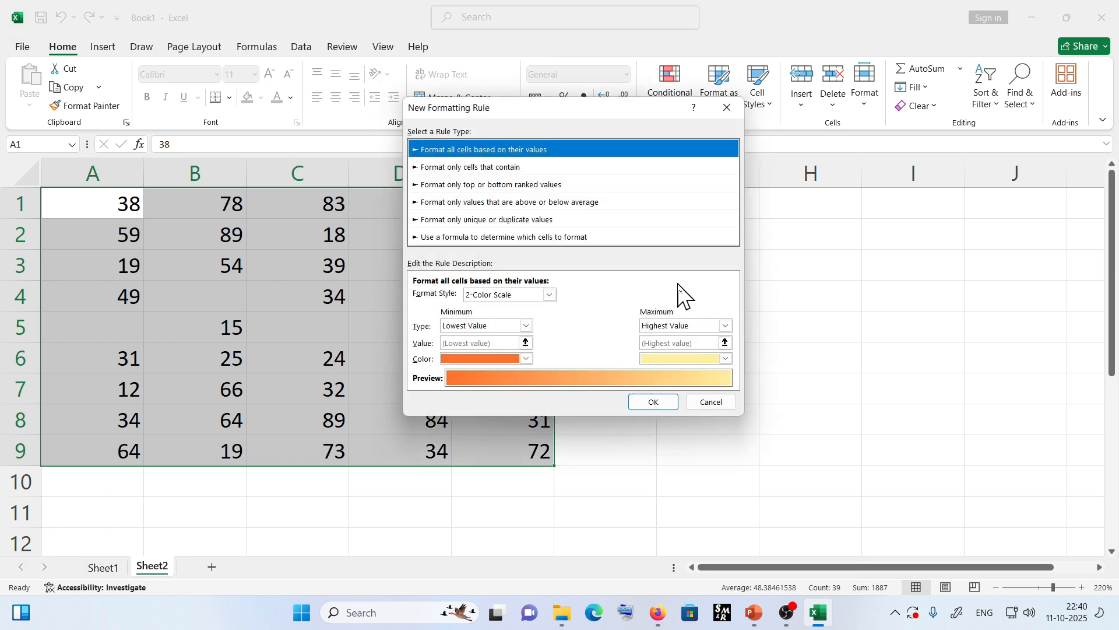
{"action": "left_click", "coordinate": [479, 238]}
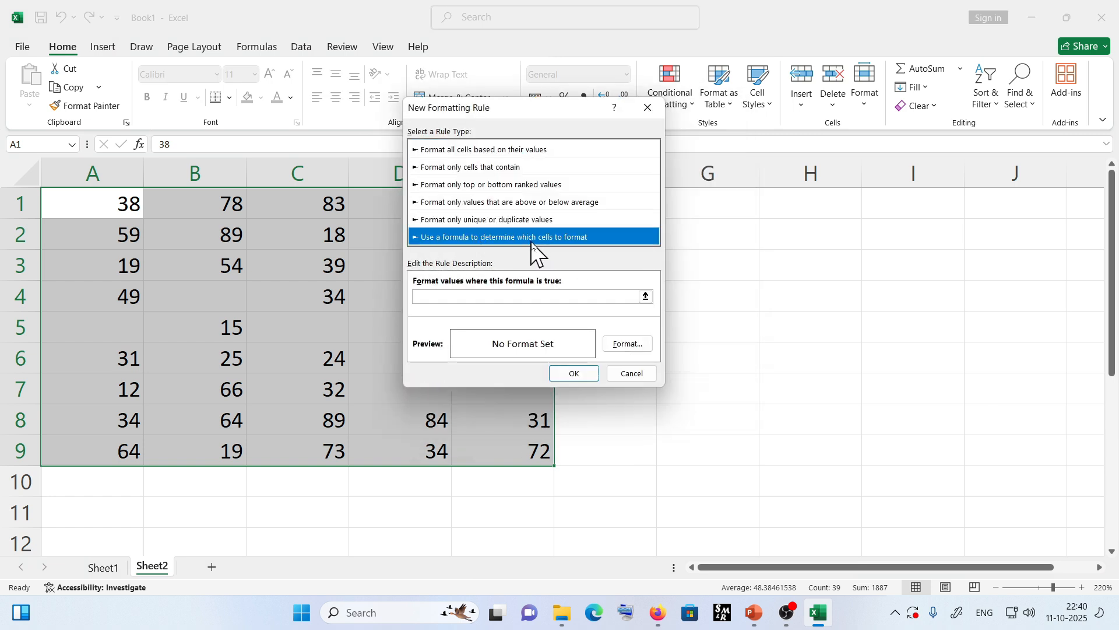
{"action": "left_click", "coordinate": [471, 297]}
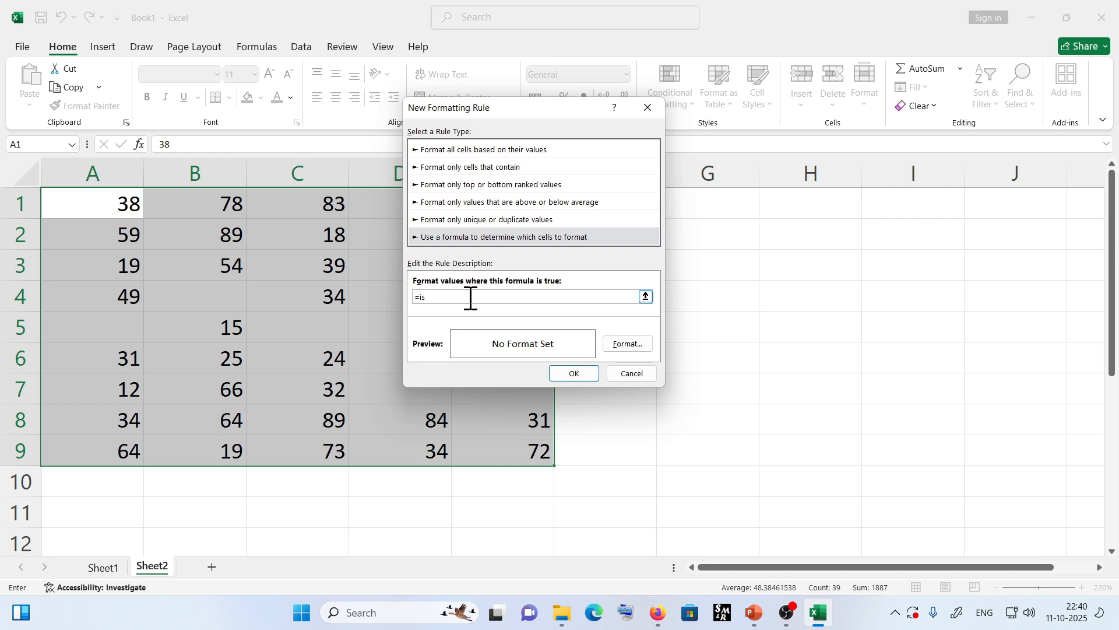
{"action": "type", "text": "=isblank(a1"}
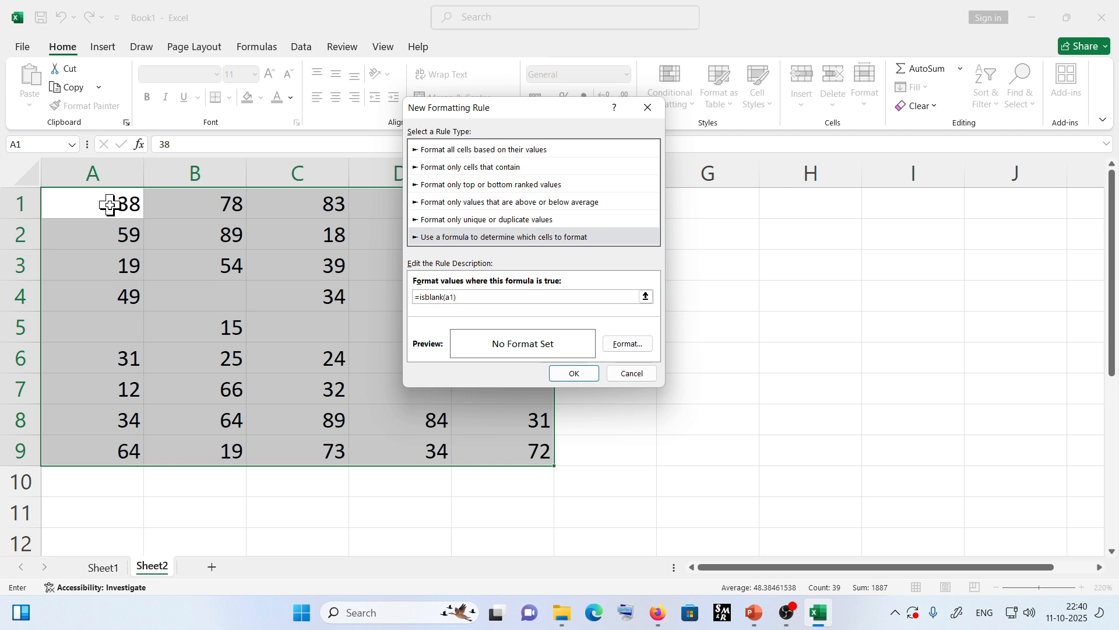
Set the blank-cell rule's format to a green fill and apply the rule to the range
{"action": "left_click", "coordinate": [629, 344]}
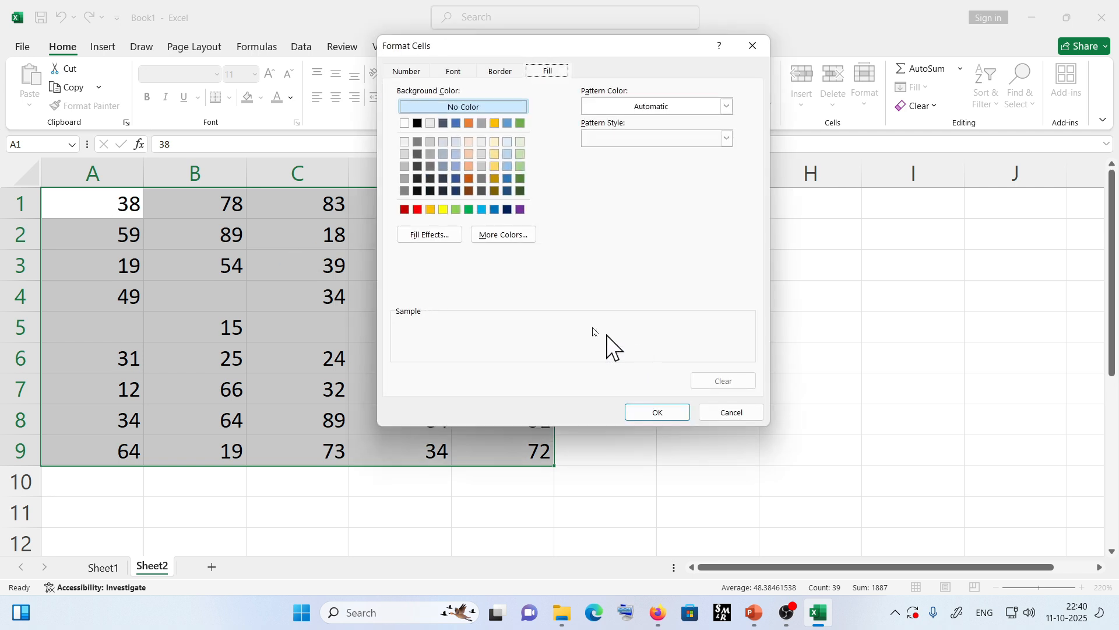
{"action": "left_click", "coordinate": [469, 209]}
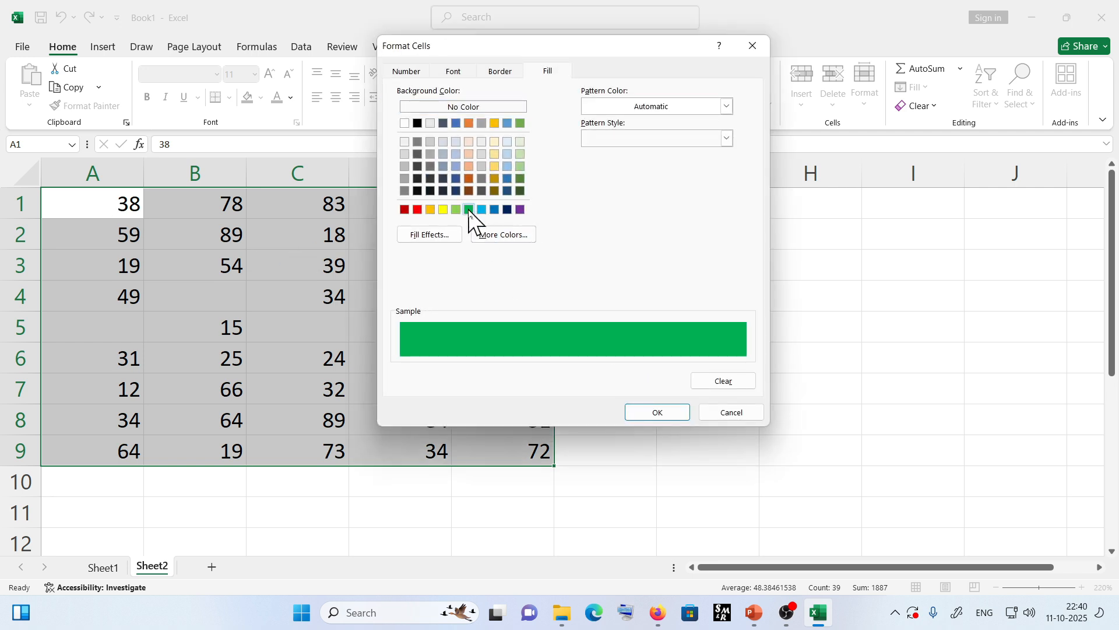
{"action": "left_click", "coordinate": [651, 412]}
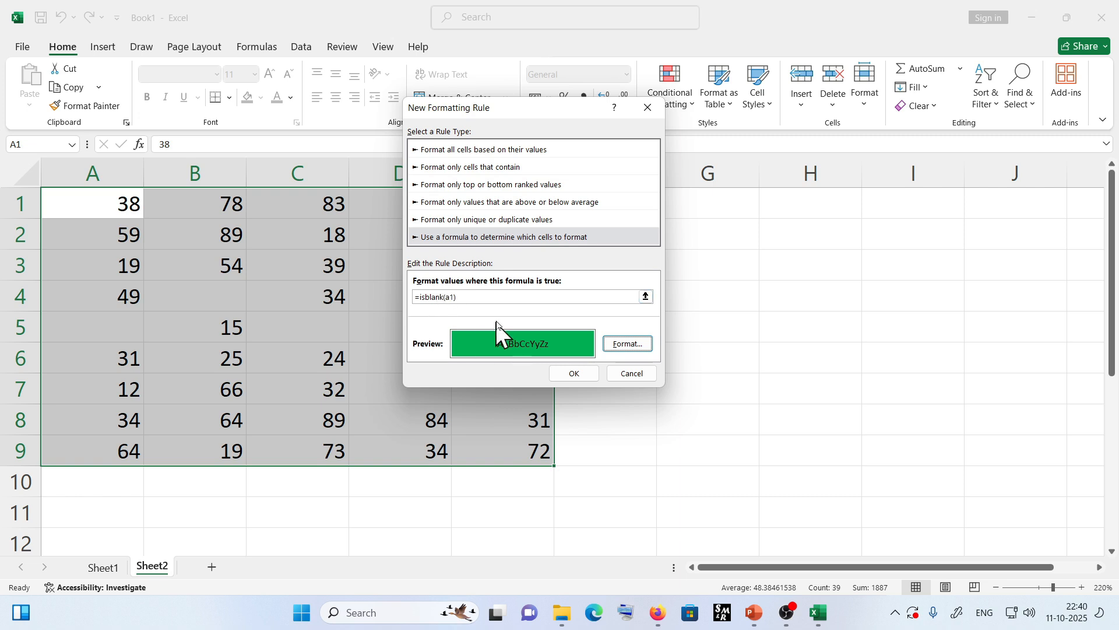
{"action": "left_click", "coordinate": [573, 376]}
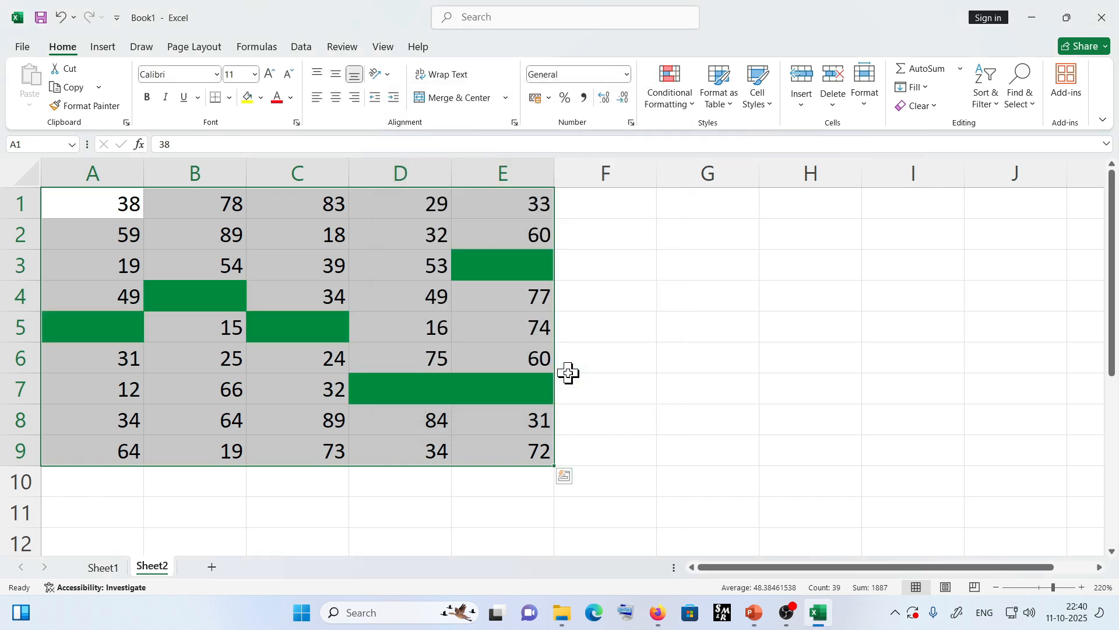
{"action": "left_click", "coordinate": [376, 486]}
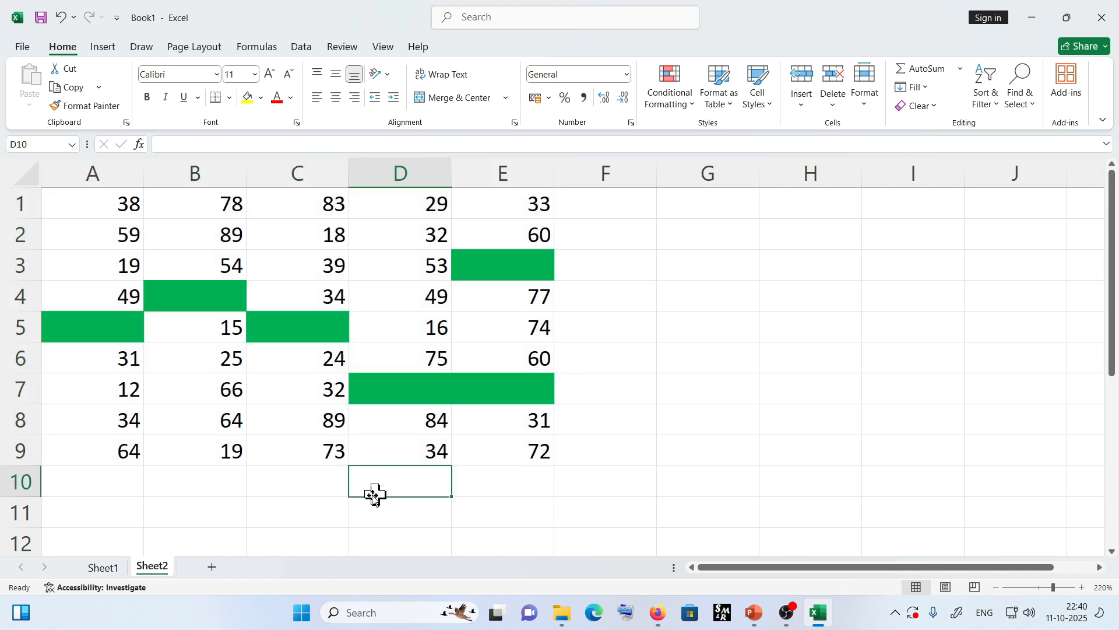
Test the blank-cell rule by clearing cell B8 and entering 78 in cell E7
{"action": "left_click", "coordinate": [207, 420]}
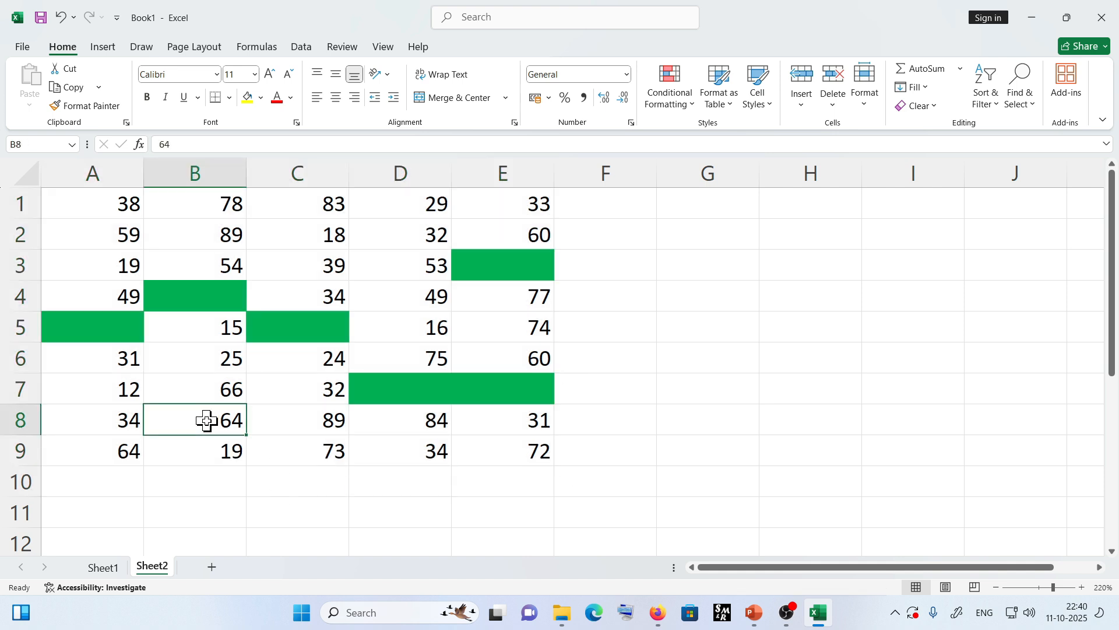
{"action": "key", "text": "Delete"}
{"action": "left_click", "coordinate": [264, 449]}
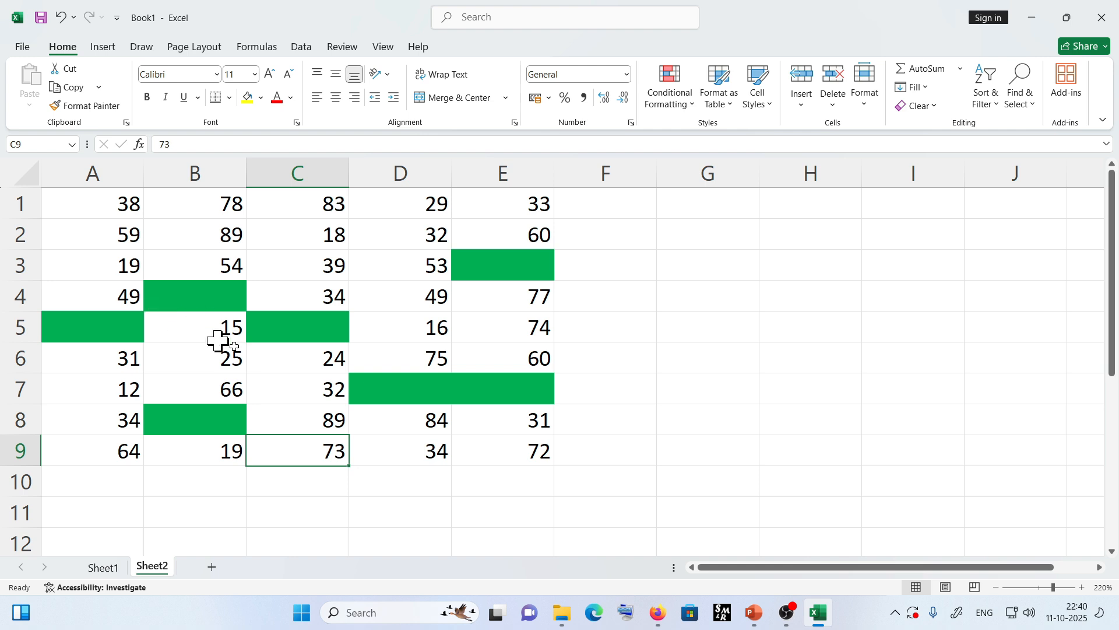
{"action": "left_click", "coordinate": [483, 394]}
{"action": "type", "text": "78"}
{"action": "key", "text": "Return"}
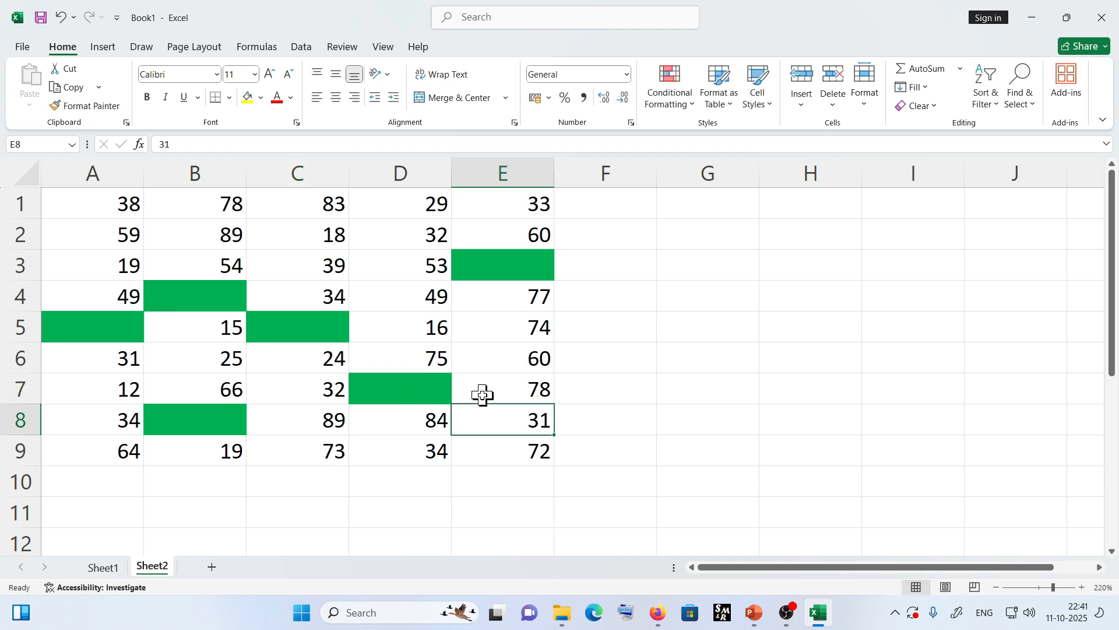
{"action": "left_click", "coordinate": [650, 379]}
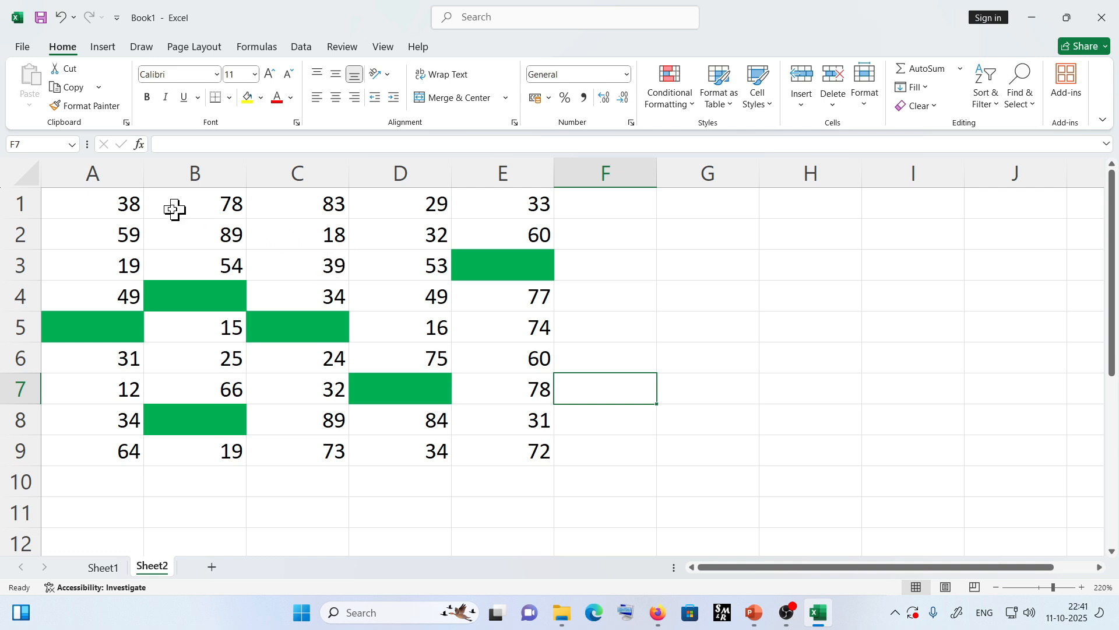
Create a formula-based conditional formatting rule for A1:E9 with the formula =isodd(a1)
{"action": "left_click_drag", "start_coordinate": [115, 200], "coordinate": [513, 455]}
{"action": "left_click", "coordinate": [669, 104]}
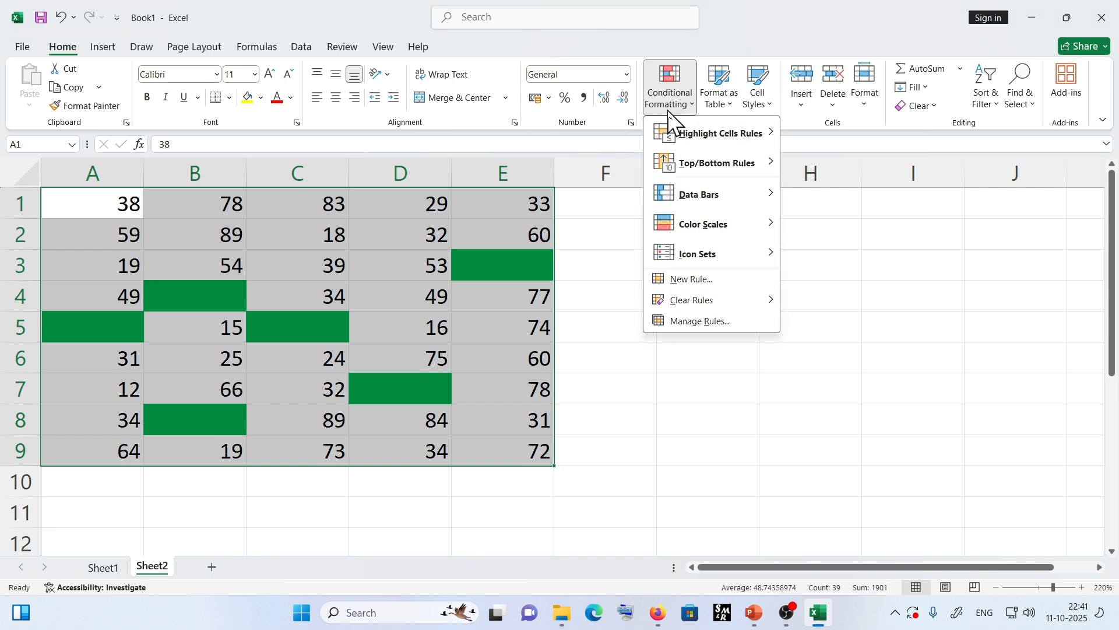
{"action": "left_click", "coordinate": [694, 279]}
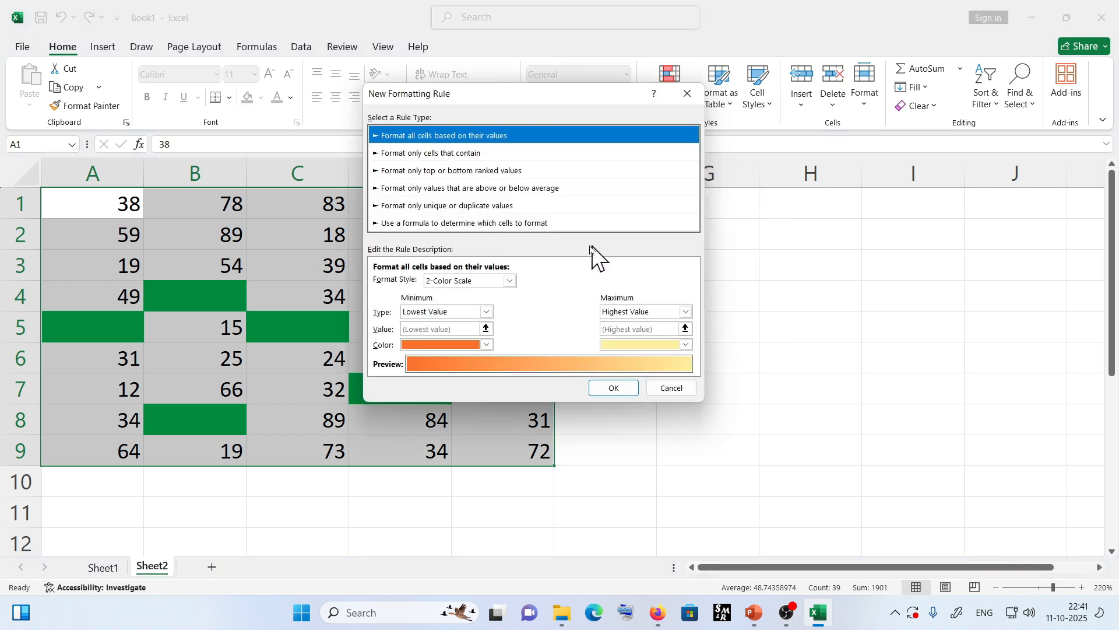
{"action": "left_click", "coordinate": [416, 224]}
{"action": "left_click", "coordinate": [414, 283]}
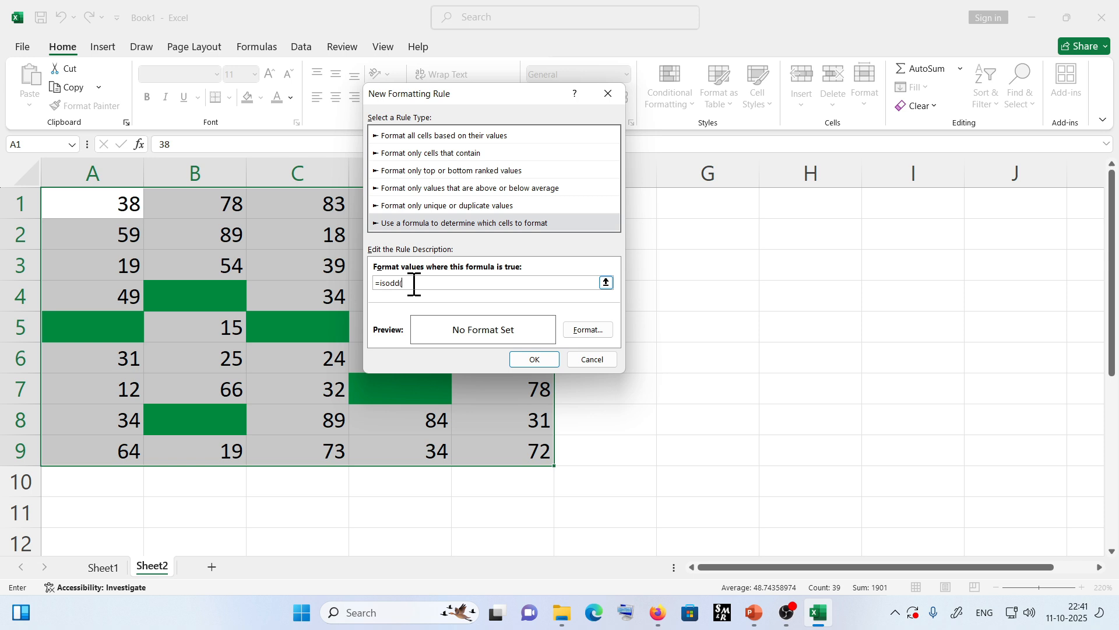
{"action": "type", "text": "=isodd("}
Set the odd-number rule's format to a light blue fill and apply the rule to the range
{"action": "left_click", "coordinate": [577, 331]}
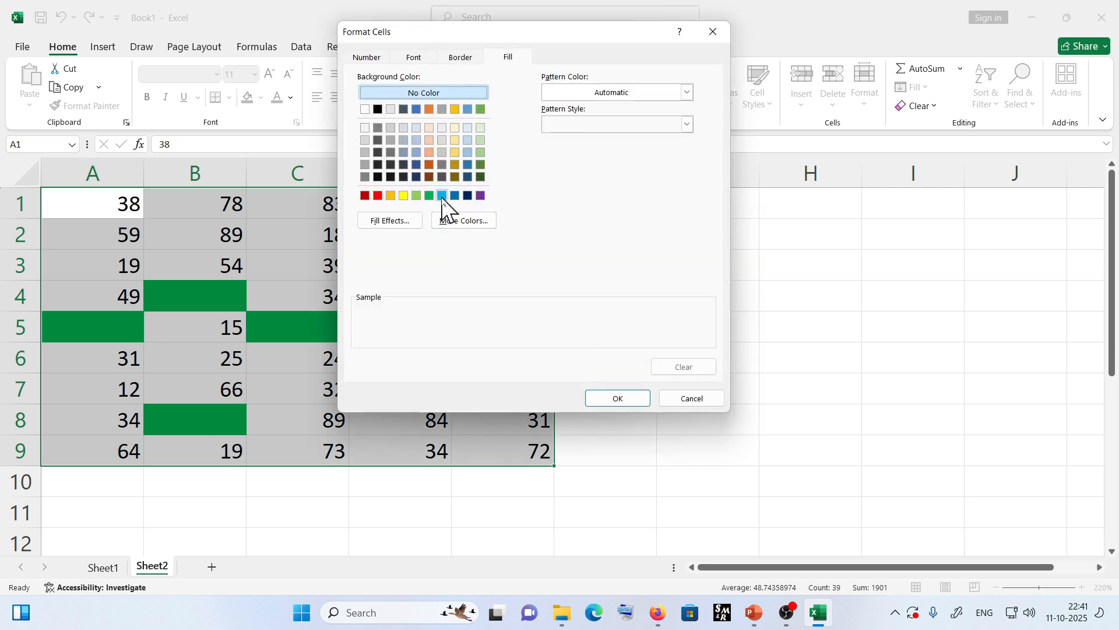
{"action": "left_click", "coordinate": [442, 196]}
{"action": "left_click", "coordinate": [618, 398]}
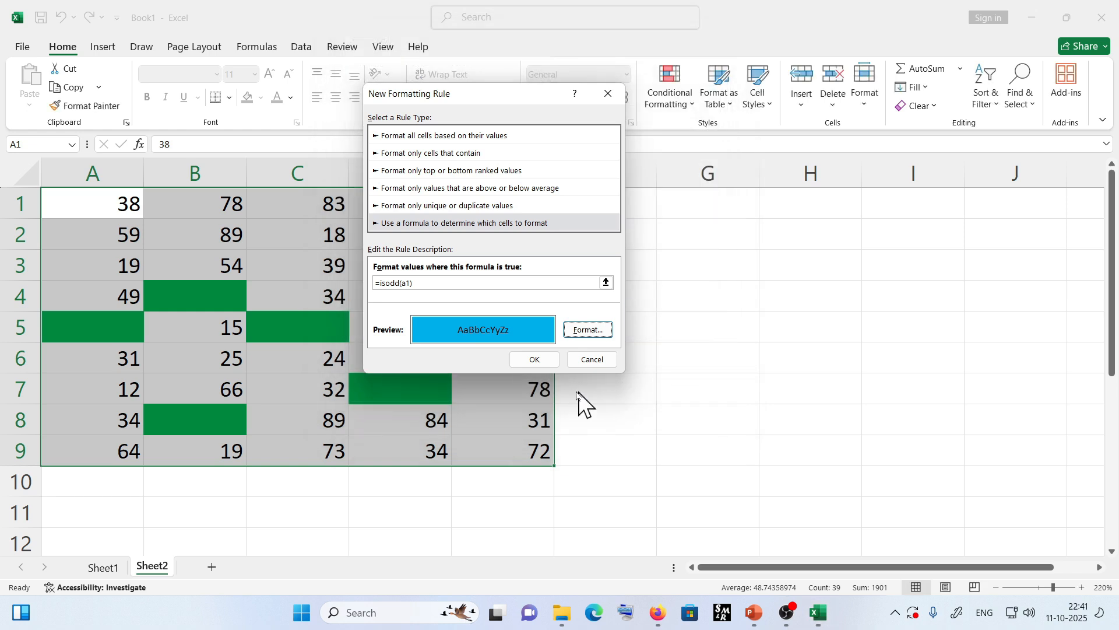
{"action": "left_click", "coordinate": [540, 359]}
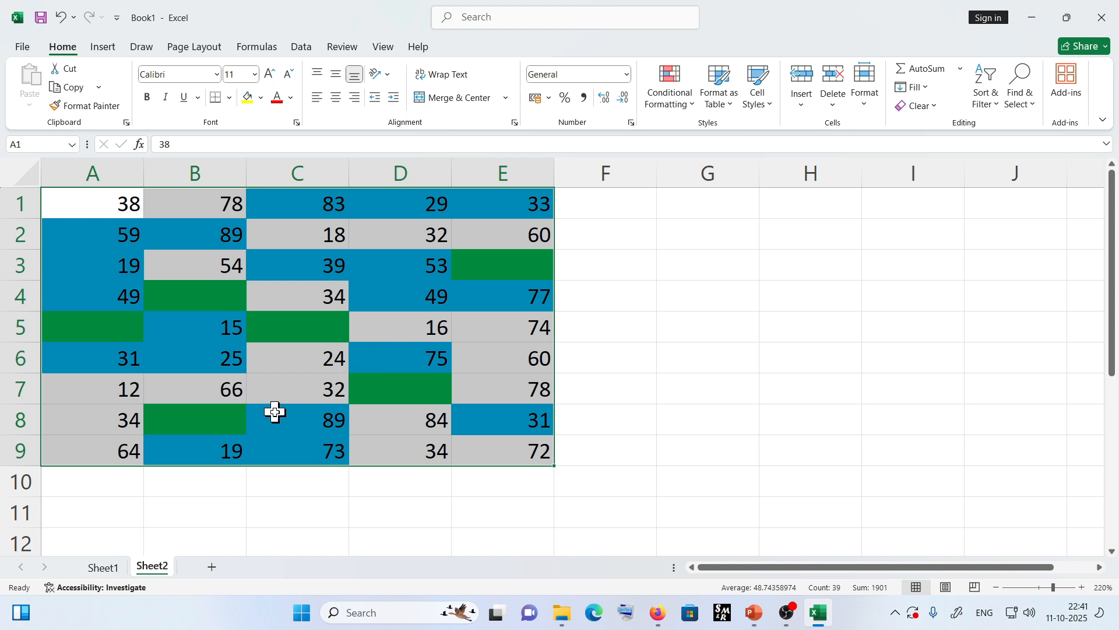
Replace the numbers in cells A7, D4 and D1 with first names as text entries
{"action": "left_click", "coordinate": [103, 400]}
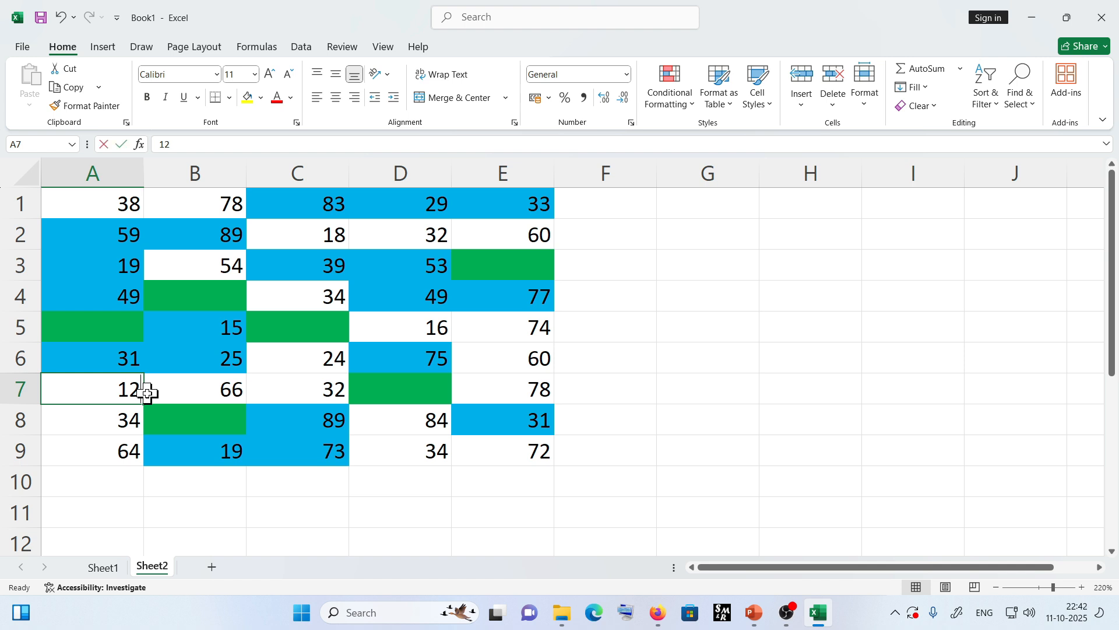
{"action": "type", "text": "rahul"}
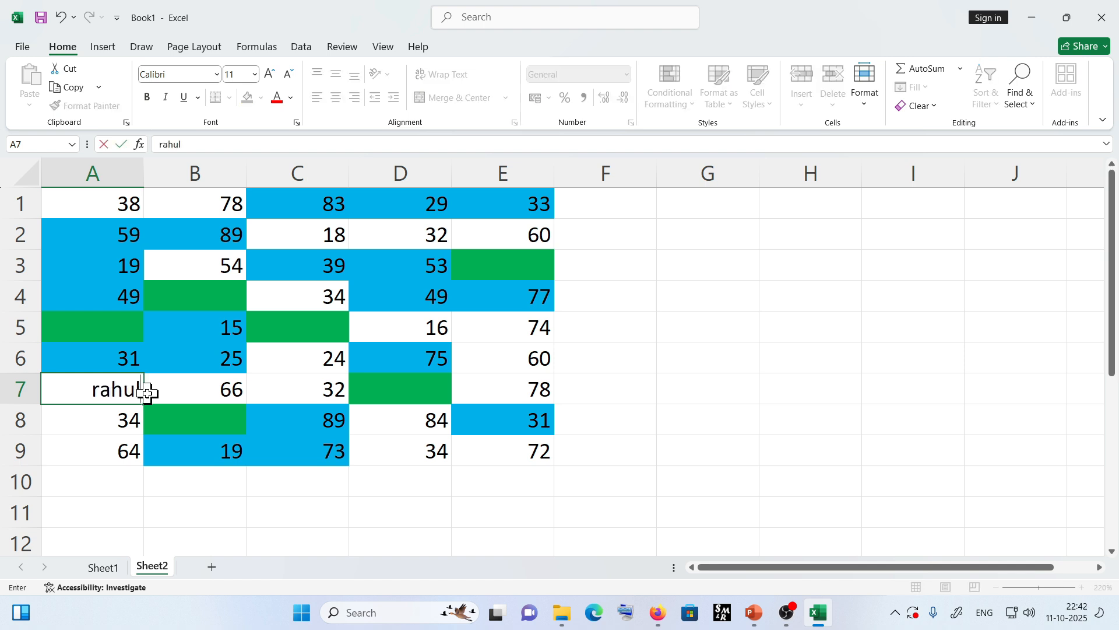
{"action": "left_click", "coordinate": [435, 293]}
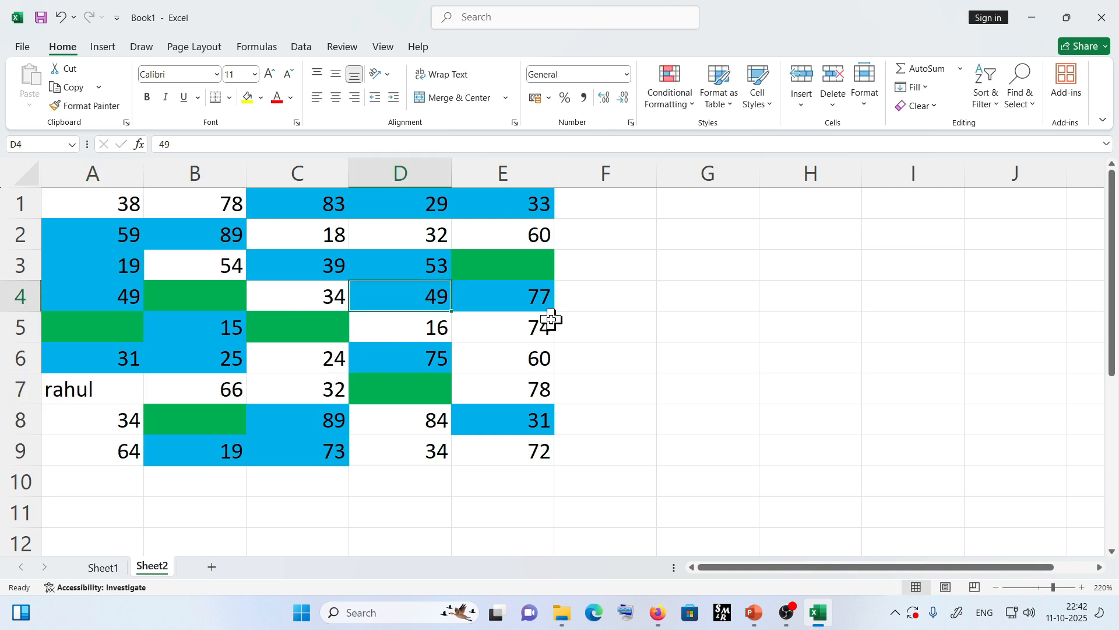
{"action": "type", "text": "amit"}
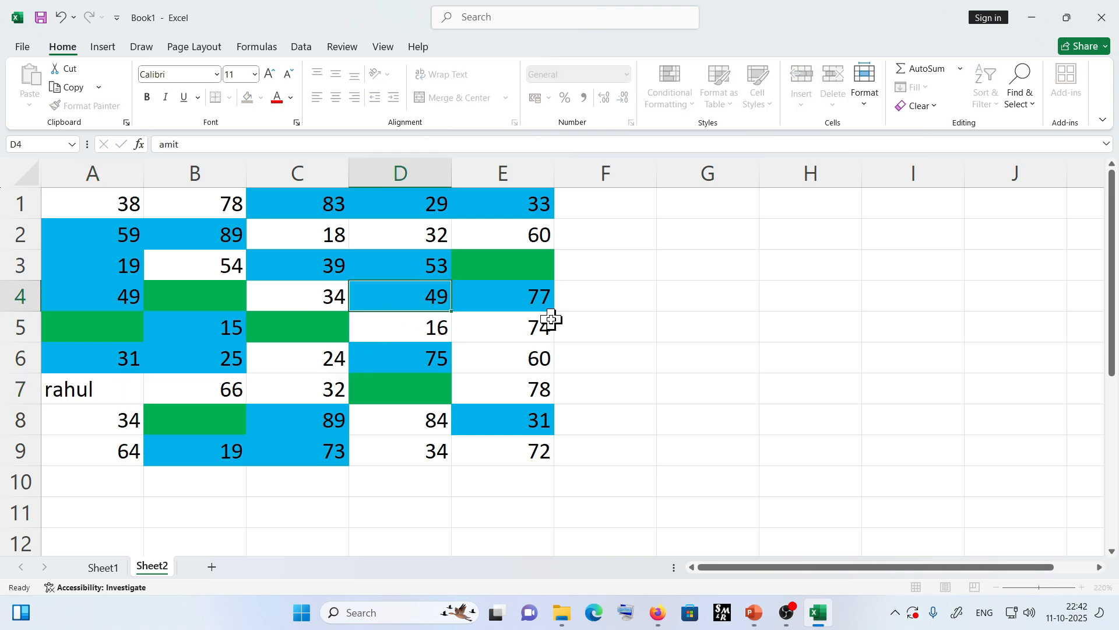
{"action": "key", "text": "Return"}
{"action": "left_click", "coordinate": [408, 213]}
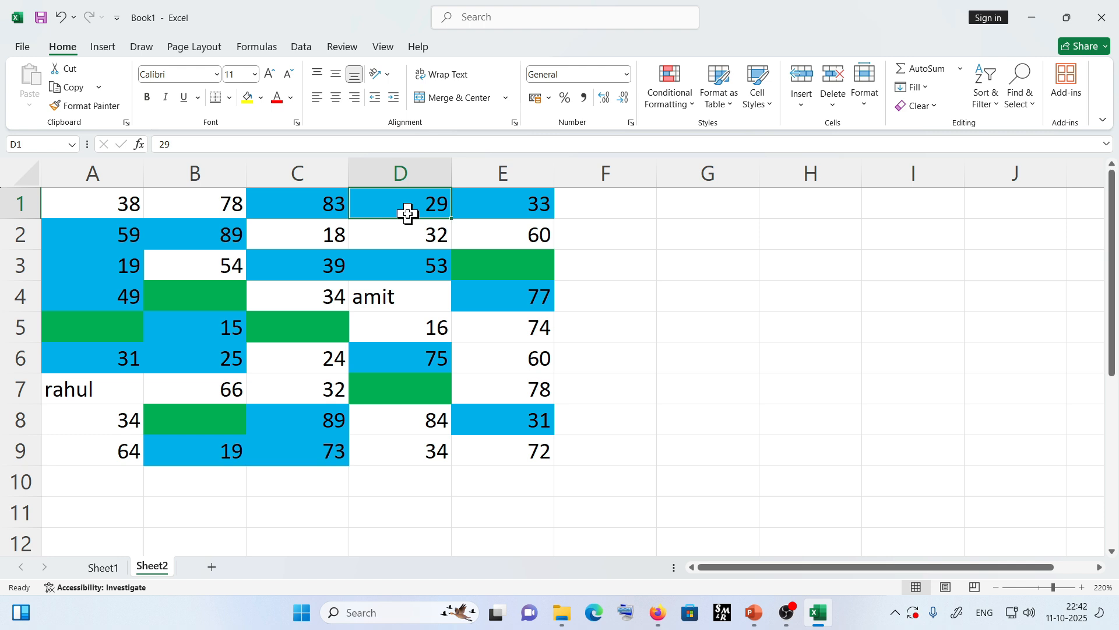
{"action": "type", "text": "pawan"}
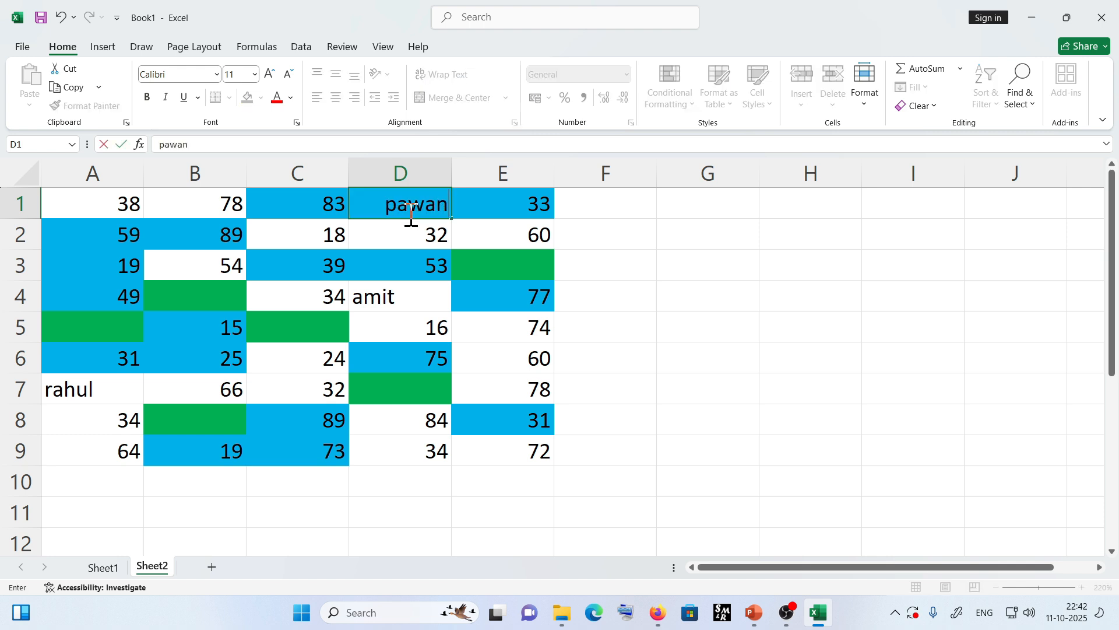
{"action": "key", "text": "Return"}
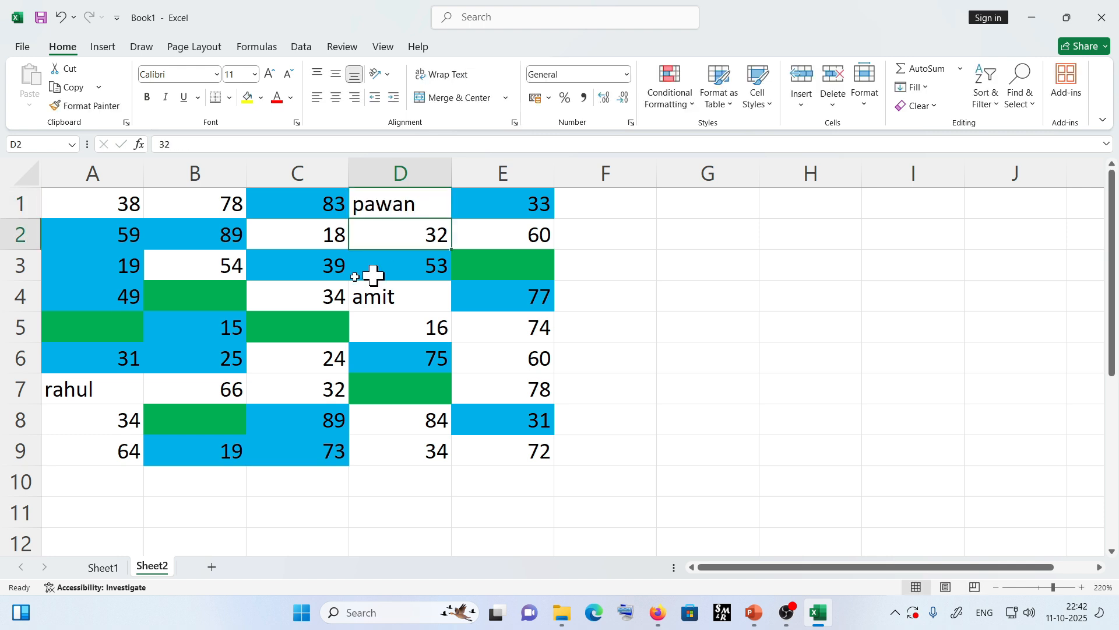
Create a formula-based conditional formatting rule for A1:E9 with the formula =istext(a1)
{"action": "left_click_drag", "start_coordinate": [88, 205], "coordinate": [512, 450]}
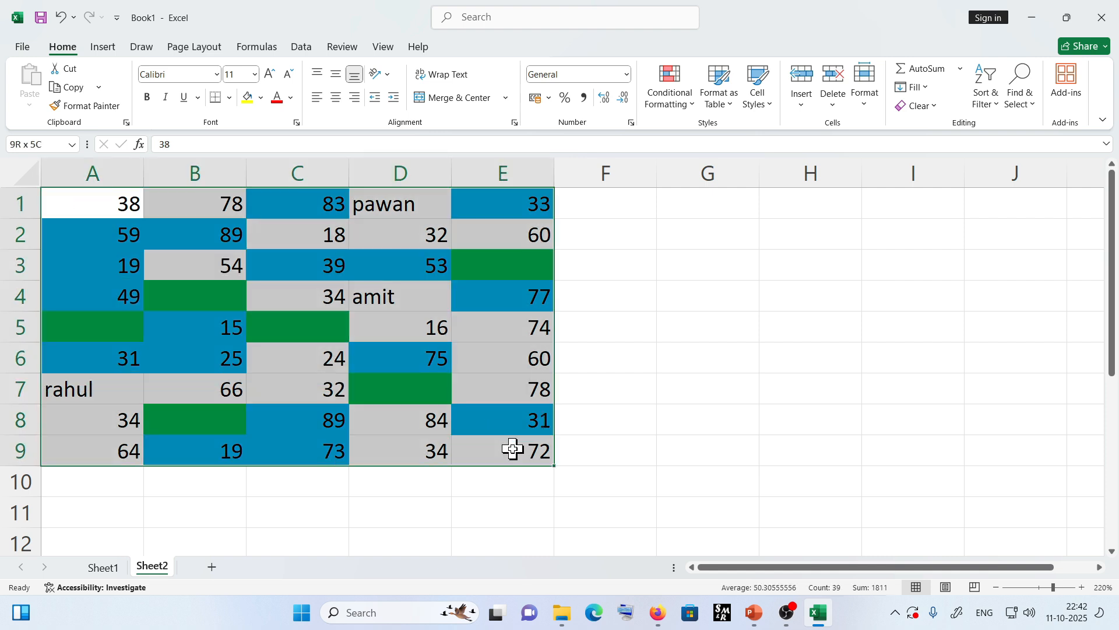
{"action": "left_click", "coordinate": [669, 106]}
{"action": "left_click", "coordinate": [693, 280]}
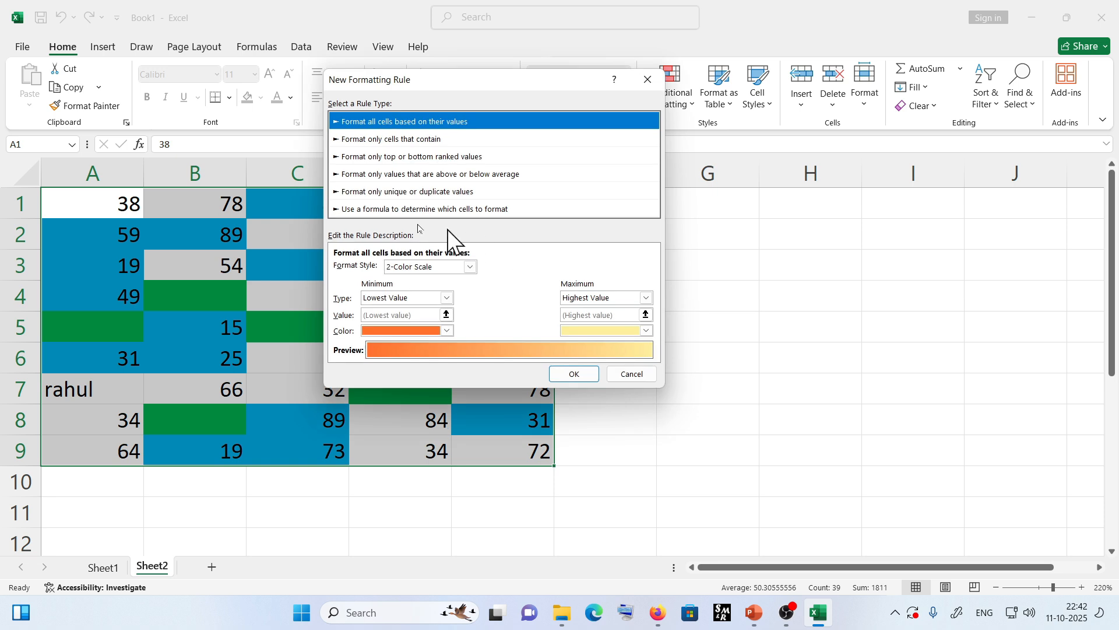
{"action": "left_click", "coordinate": [389, 210]}
{"action": "left_click", "coordinate": [391, 269]}
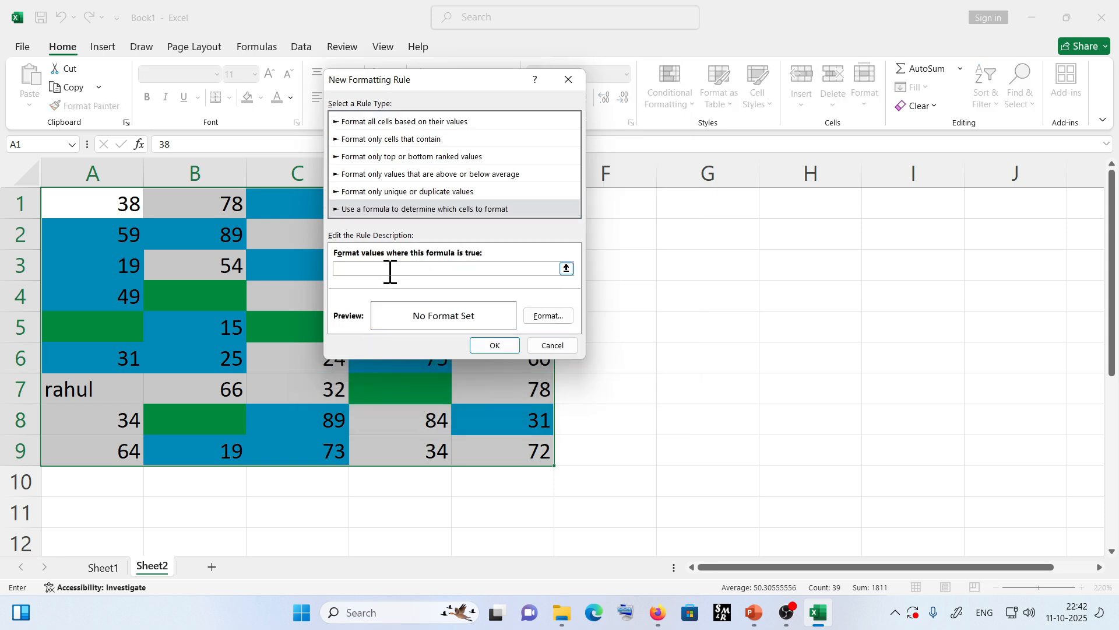
{"action": "type", "text": "=ise"}
{"action": "type", "text": ")"}
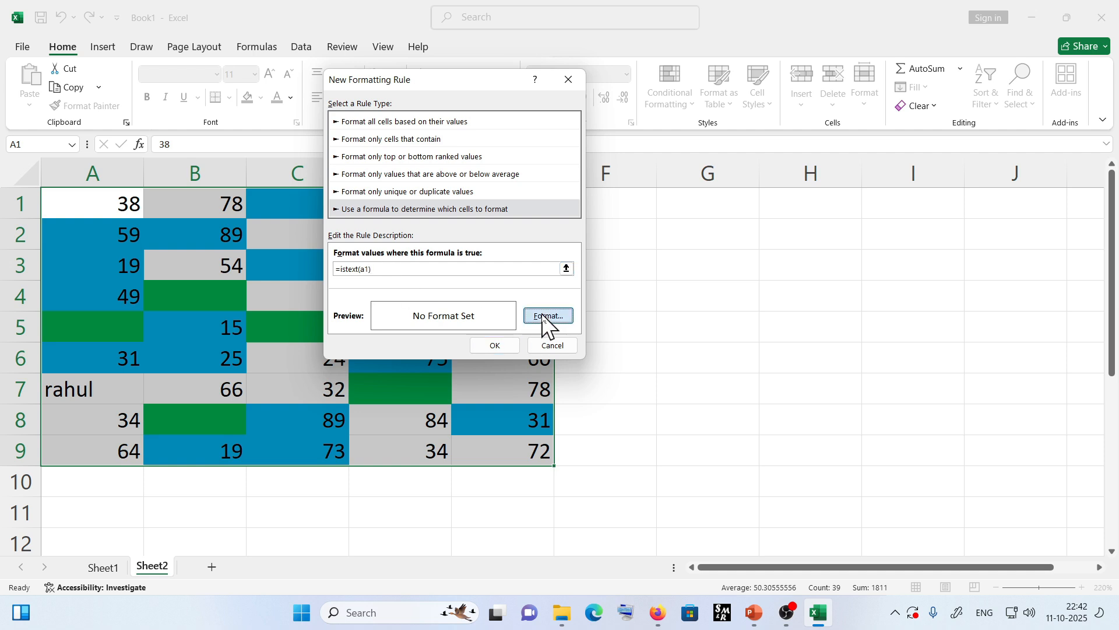
Set the text-cell rule's format to a red fill and apply the rule to the range
{"action": "left_click", "coordinate": [545, 316]}
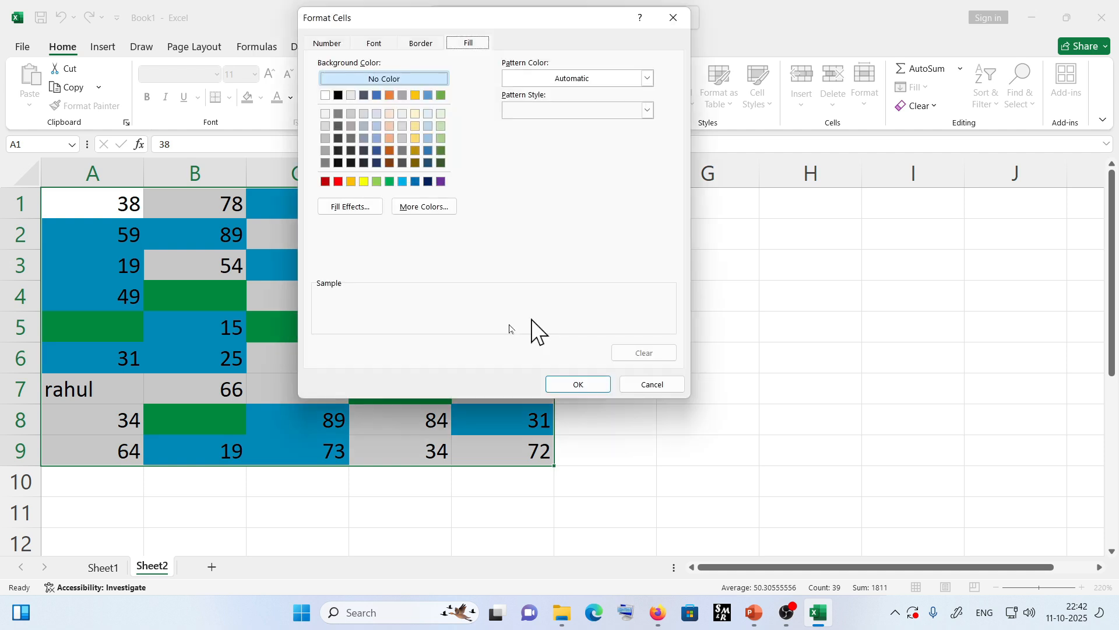
{"action": "left_click", "coordinate": [339, 182]}
{"action": "left_click", "coordinate": [578, 385]}
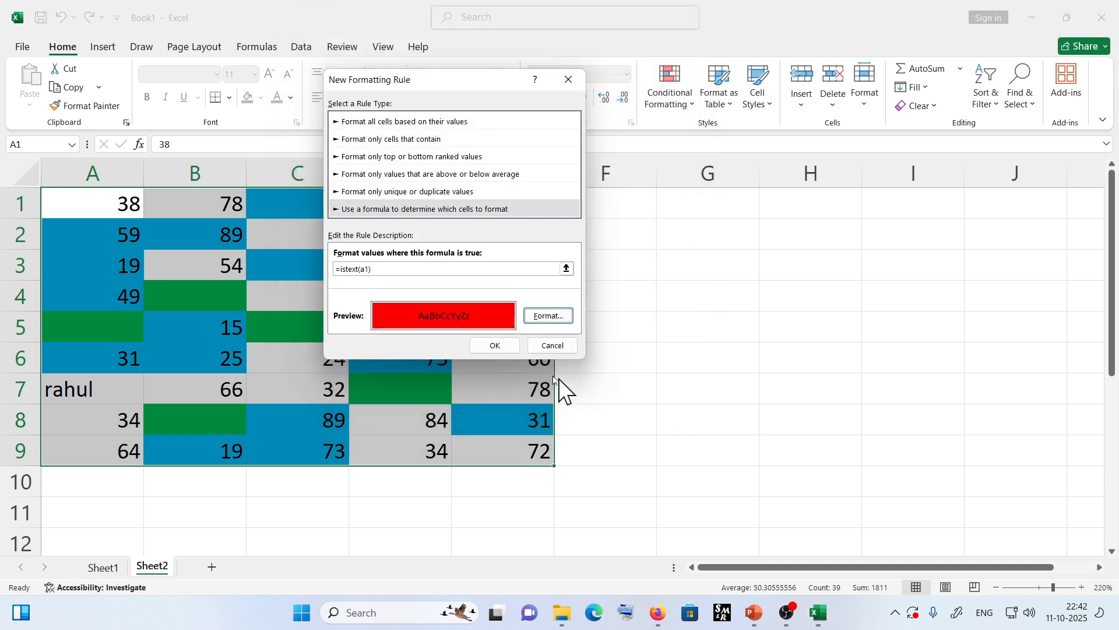
{"action": "left_click", "coordinate": [501, 345]}
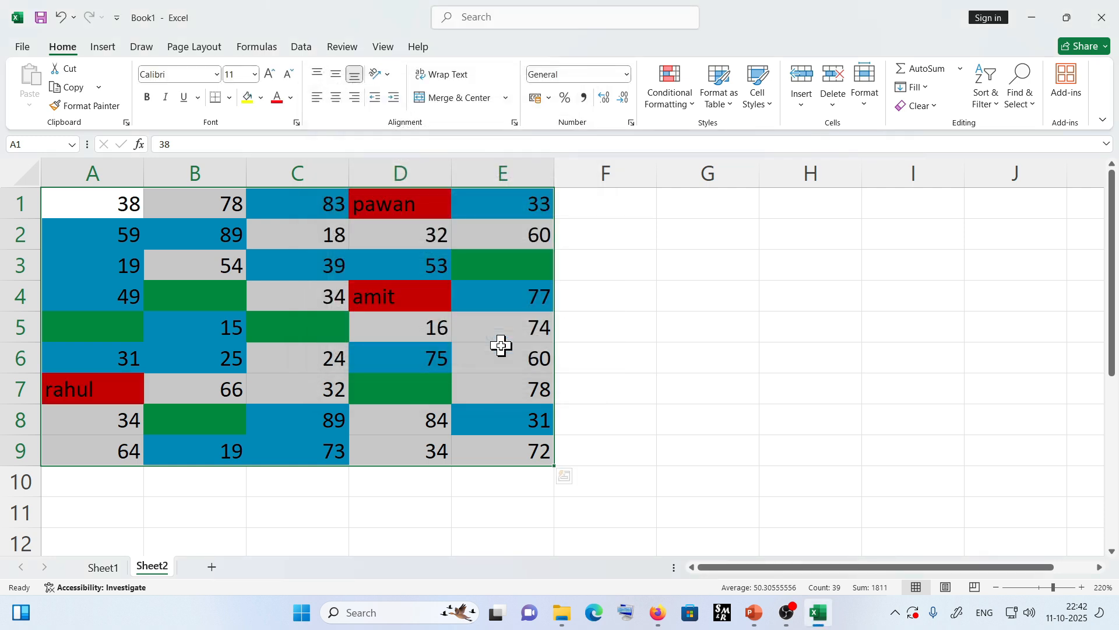